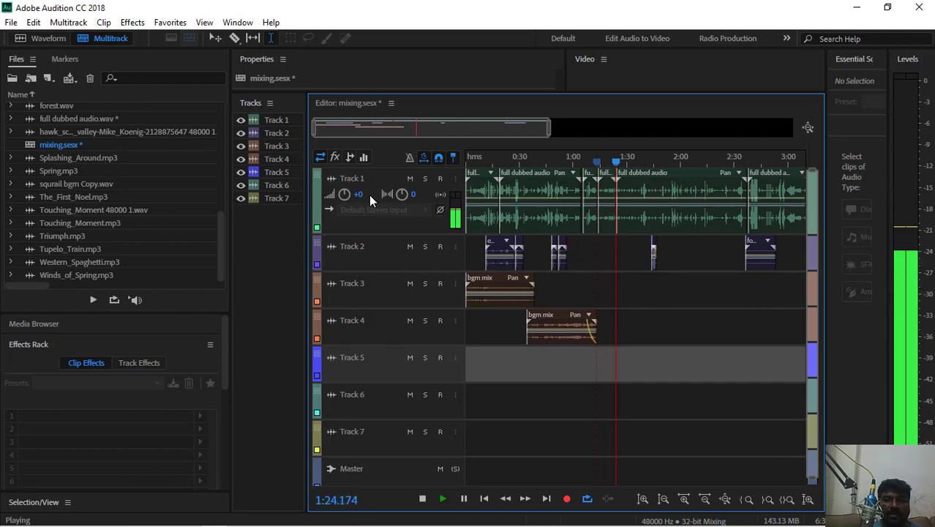
# Step: Listen to the dubbed audio at about 1:24 to 1:29, and return the playhead to about 1:20
pyautogui.press('space')
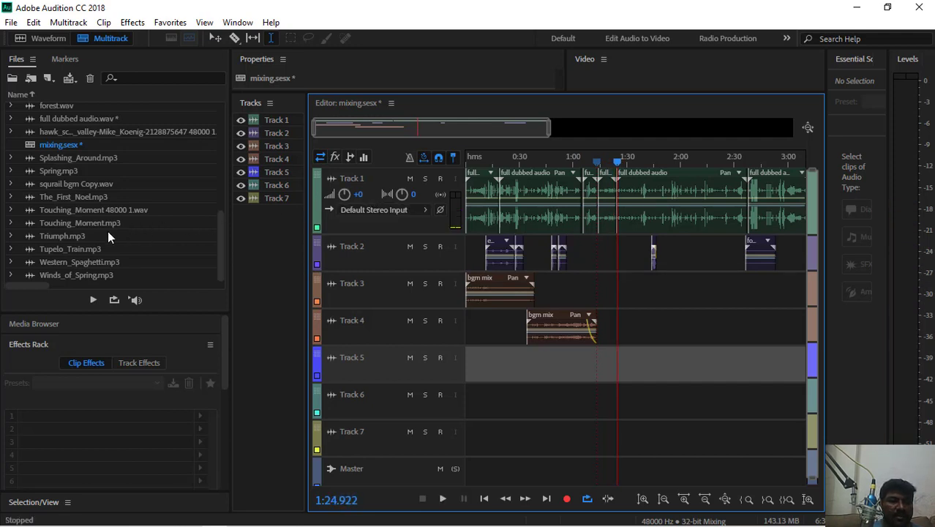
pyautogui.press('space')
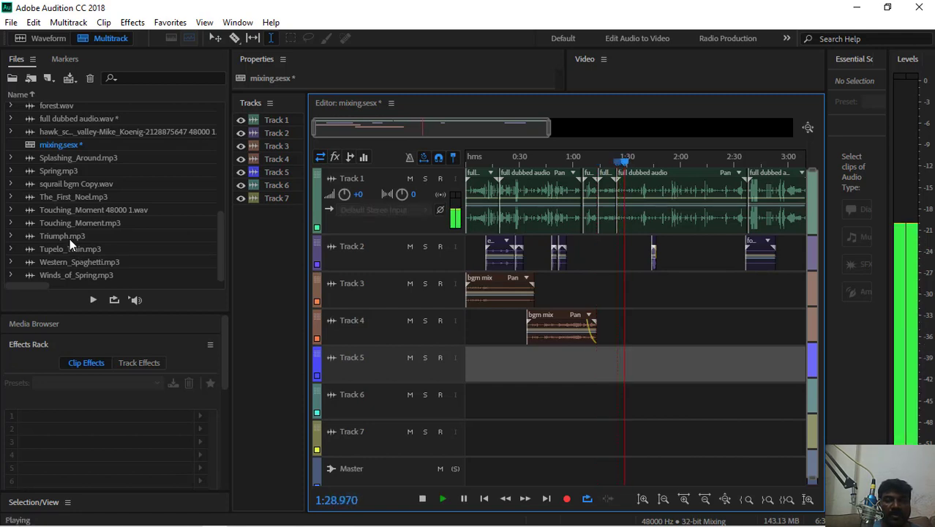
pyautogui.press('space')
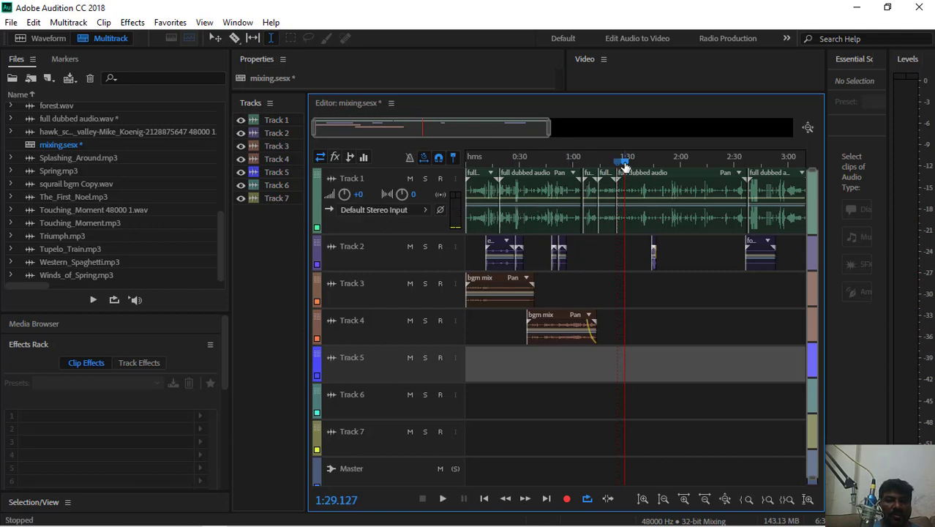
pyautogui.moveTo(623, 163); pyautogui.dragTo(609, 162)
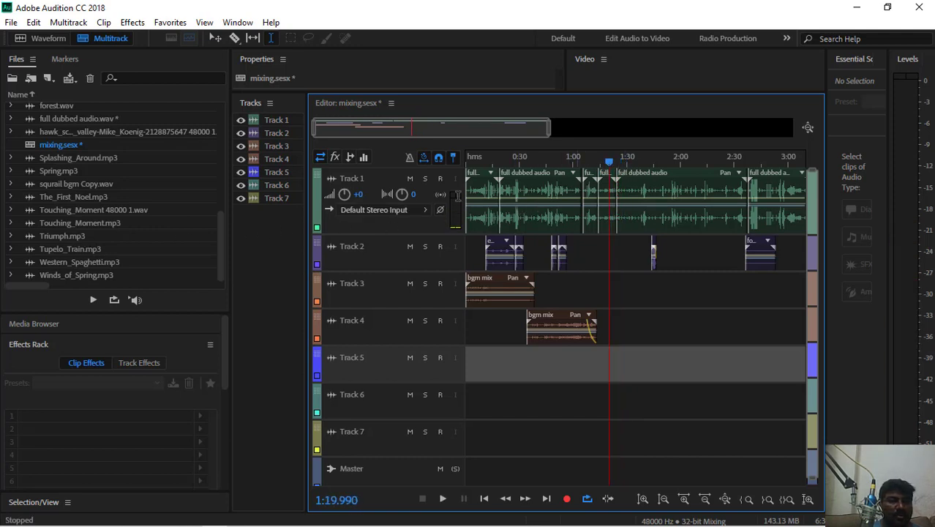
# Step: Insert Tupelo_Train.mp3 on Track 5 starting where Track 4's bgm mix clip ends, accepting the sample rate conversion
pyautogui.click(72, 250)
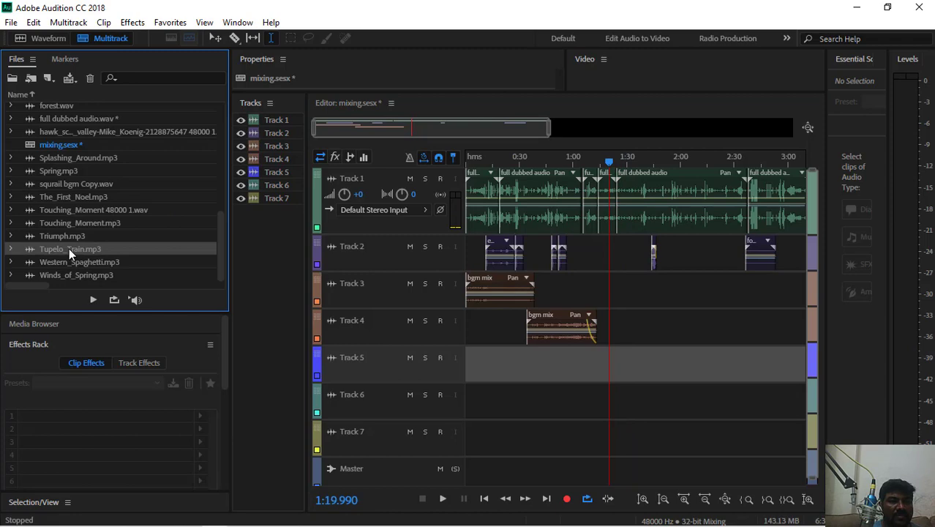
pyautogui.moveTo(68, 248); pyautogui.dragTo(597, 375)
pyautogui.click(524, 303)
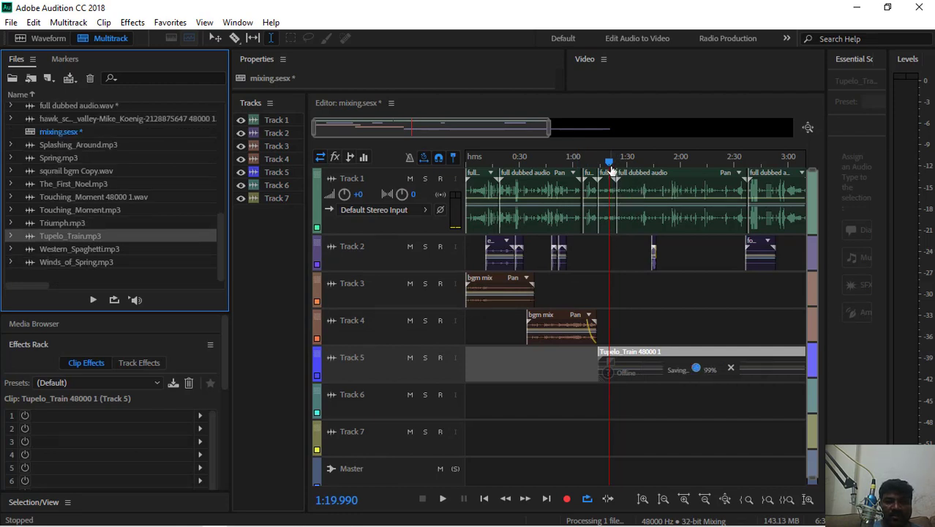
# Step: Play the mix from the start of the Tupelo_Train clip to check it against the dubbed audio
pyautogui.moveTo(611, 167); pyautogui.dragTo(597, 165)
pyautogui.press('space')
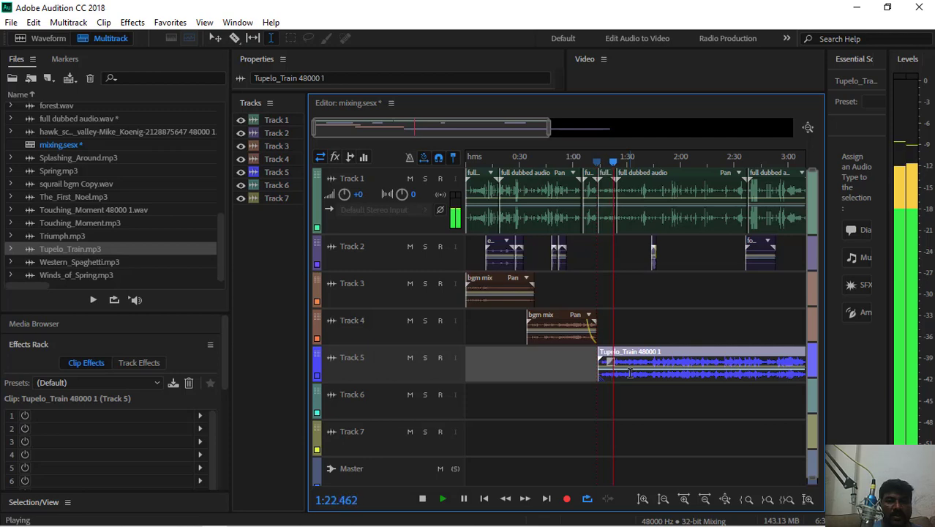
pyautogui.press('space')
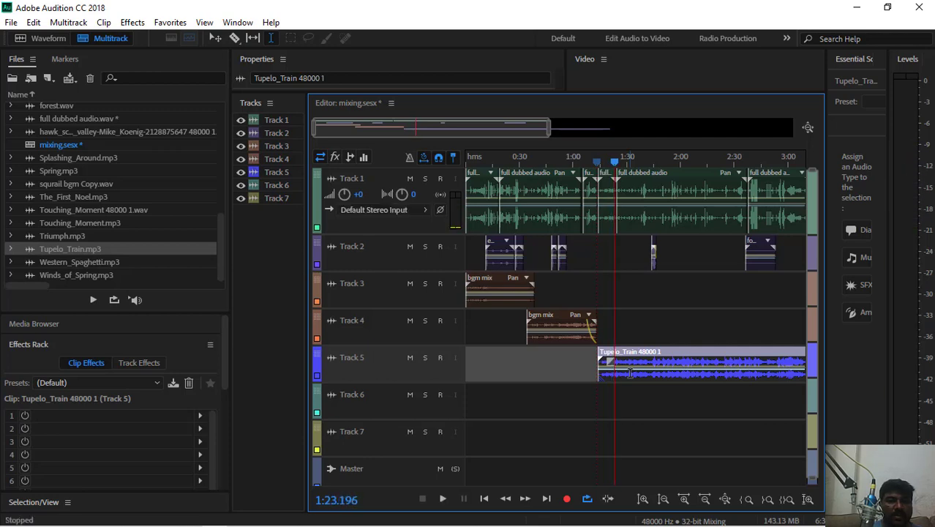
# Step: Mute Track 5 and insert The_First_Noel.mp3 on Track 6, aligned with the Tupelo_Train clip's start, accepting the sample rate conversion
pyautogui.click(410, 358)
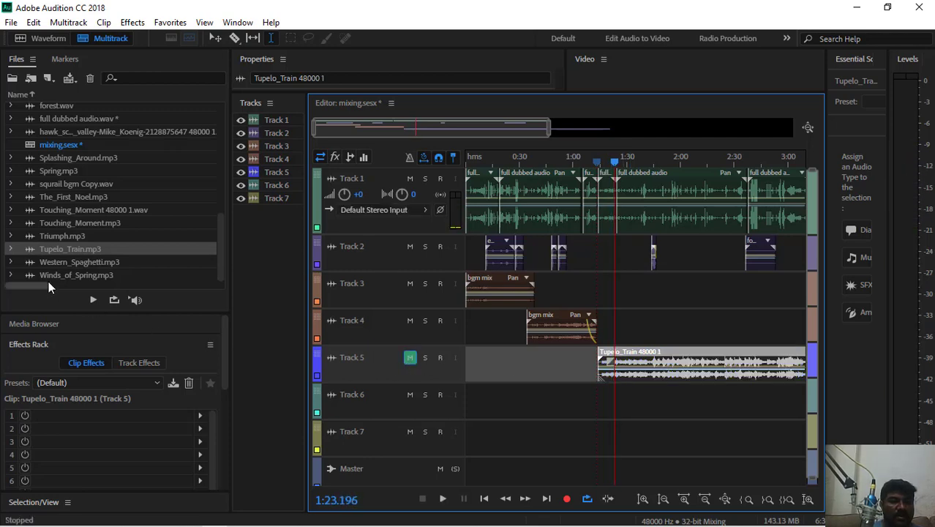
pyautogui.click(60, 263)
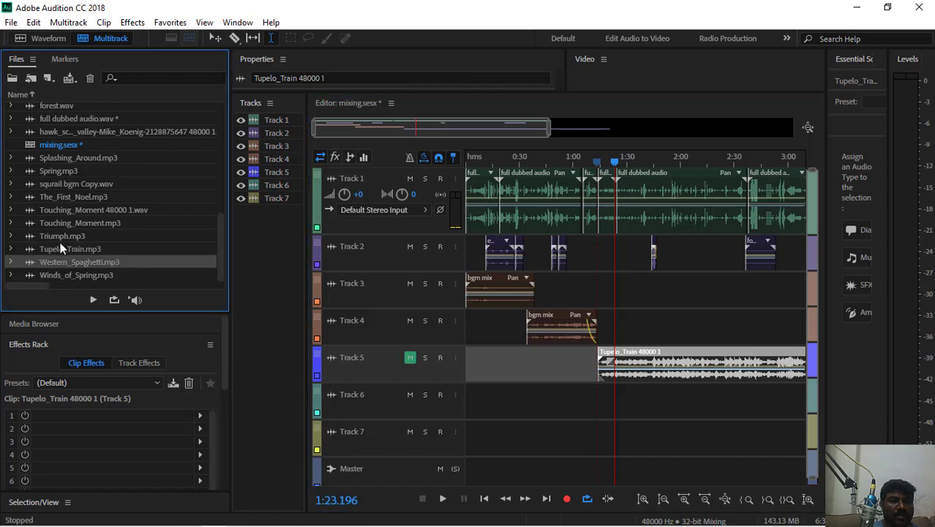
pyautogui.click(70, 198)
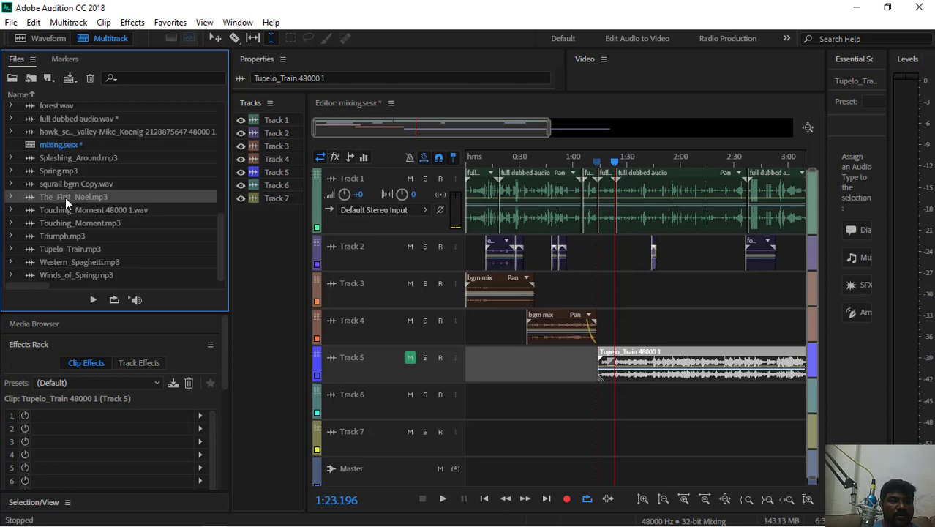
pyautogui.moveTo(65, 198); pyautogui.dragTo(594, 401)
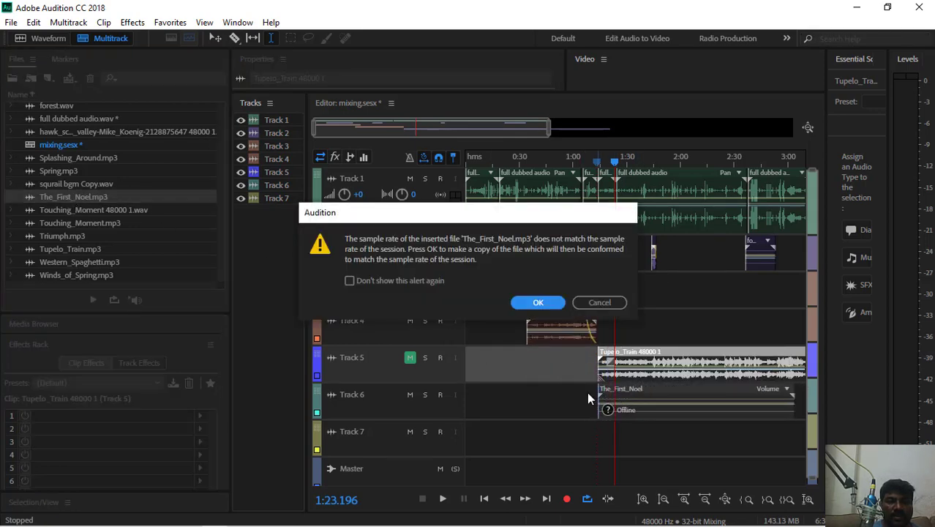
pyautogui.click(532, 307)
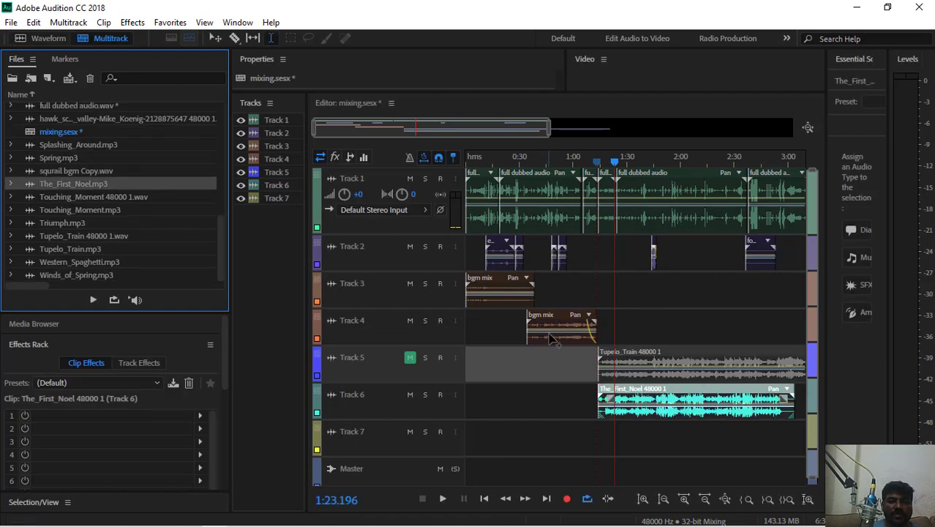
# Step: Play the mix from the start of The_First_Noel clip to check how it fits the dialogue
pyautogui.moveTo(615, 166); pyautogui.dragTo(600, 164)
pyautogui.press('space')
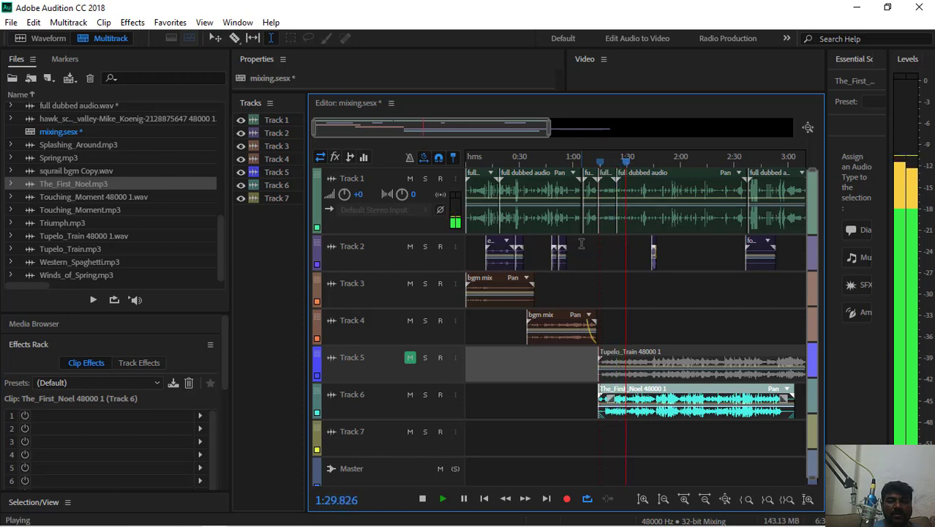
pyautogui.press('space')
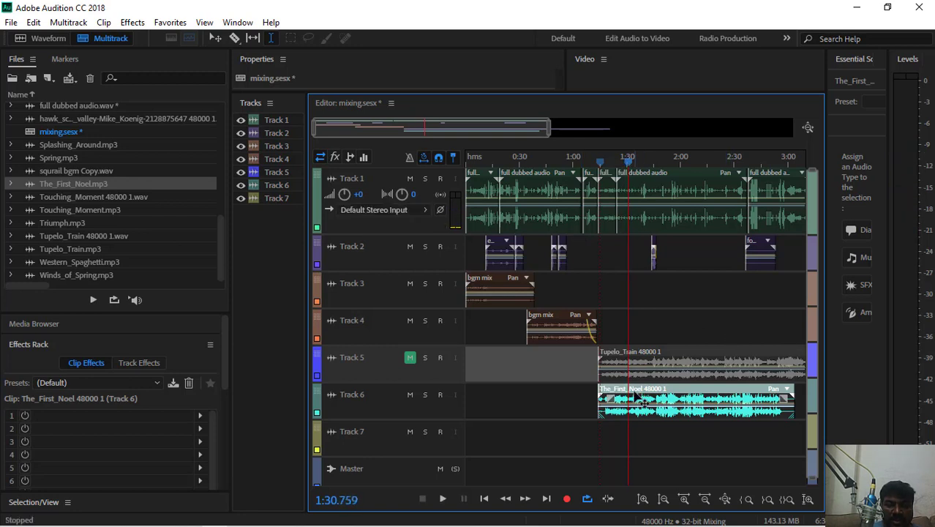
# Step: Move The_First_Noel clip to Track 4, starting at about 1:23 with the next dubbed audio clip, and play that section
pyautogui.moveTo(632, 395); pyautogui.dragTo(662, 399)
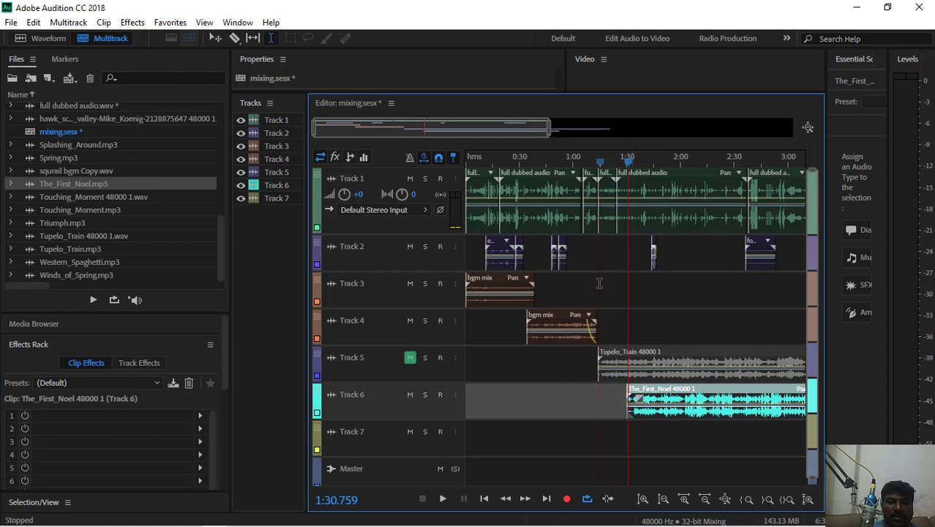
pyautogui.moveTo(627, 168); pyautogui.dragTo(615, 166)
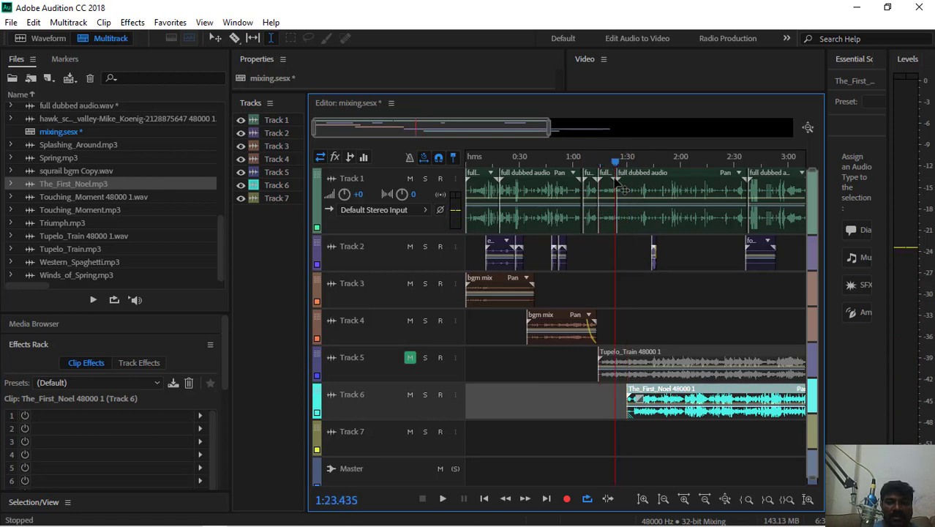
pyautogui.moveTo(642, 393); pyautogui.dragTo(636, 333)
pyautogui.press('space')
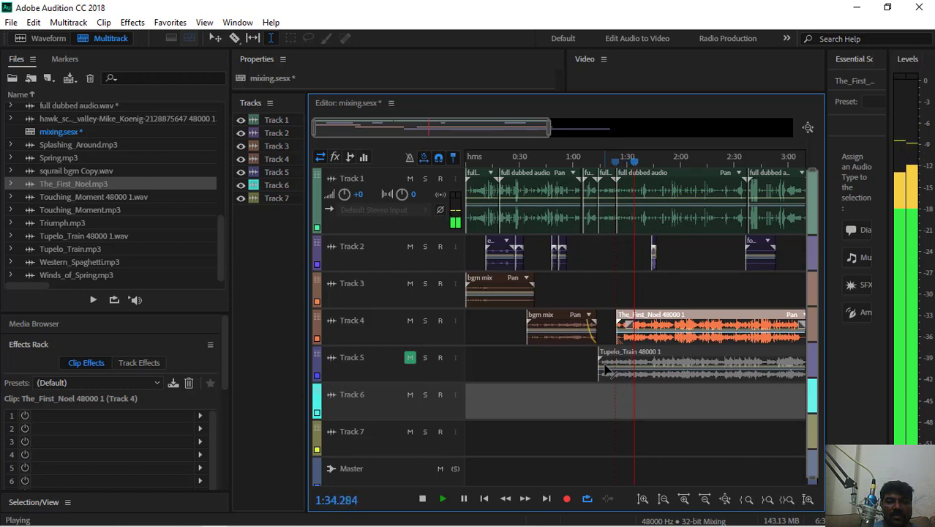
pyautogui.press('space')
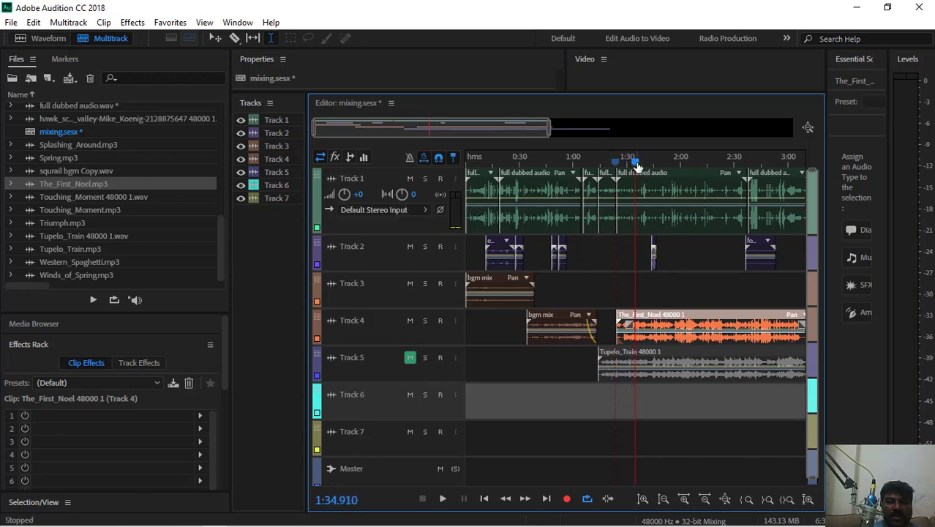
# Step: Play the mix from about 1:16 and unmute Track 5 to hear the Tupelo_Train clip before The_First_Noel
pyautogui.moveTo(638, 166); pyautogui.dragTo(602, 162)
pyautogui.press('space')
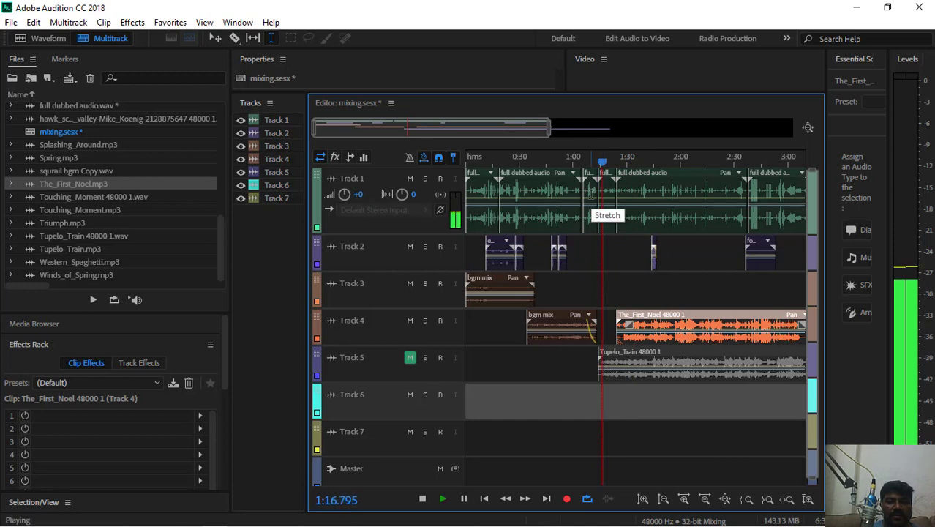
pyautogui.click(410, 358)
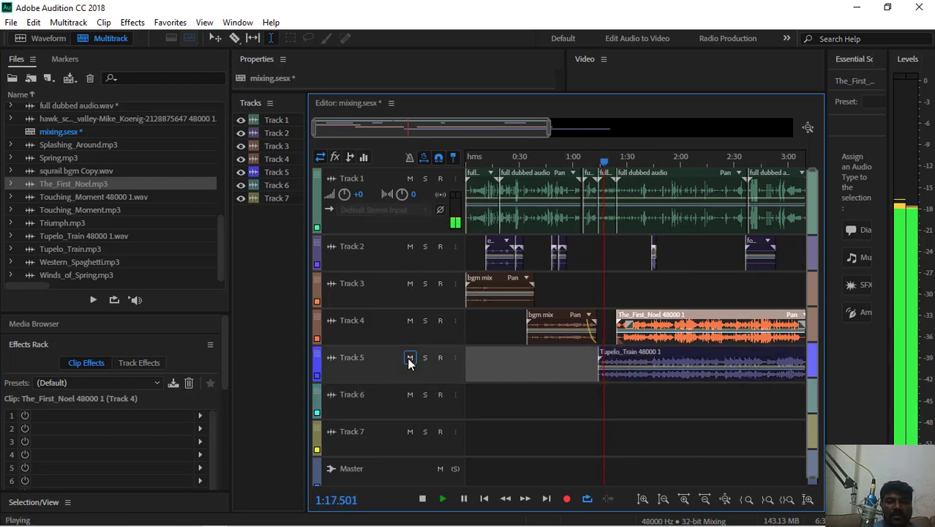
pyautogui.press('space')
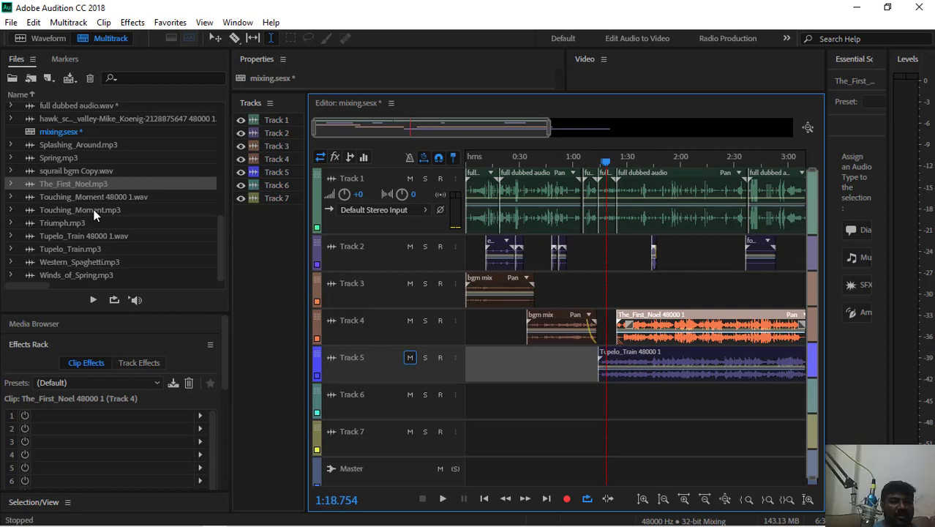
# Step: Insert Touching_Moment.mp3 on Track 6, aligned with the Tupelo_Train clip's start, accepting the sample rate conversion
pyautogui.click(71, 197)
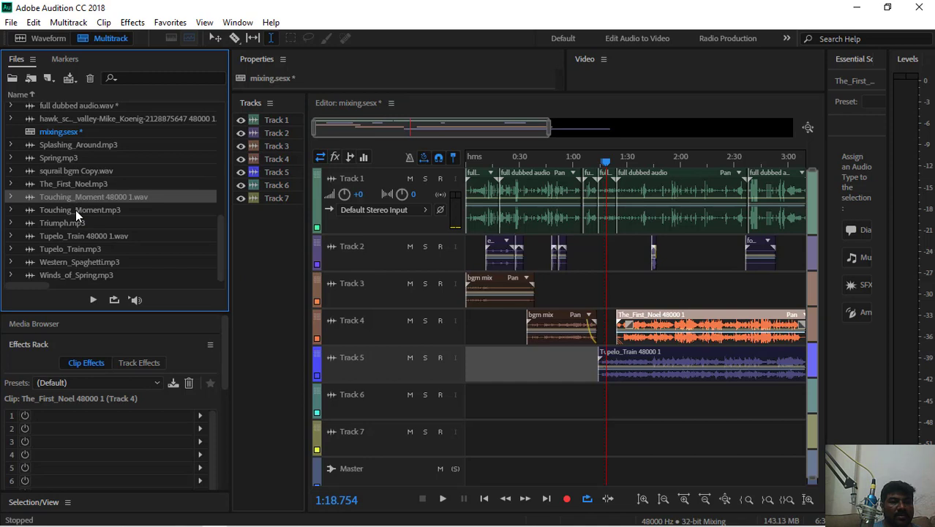
pyautogui.moveTo(76, 209); pyautogui.dragTo(600, 400)
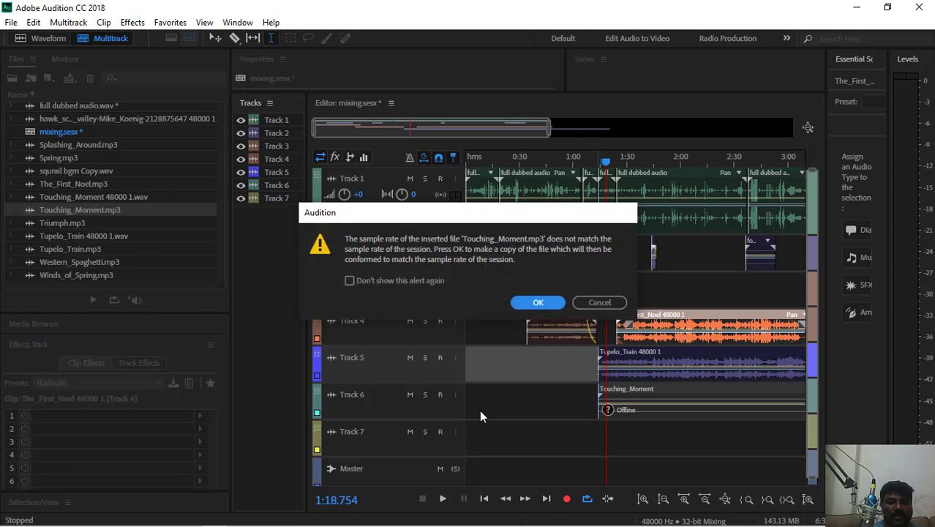
pyautogui.click(522, 302)
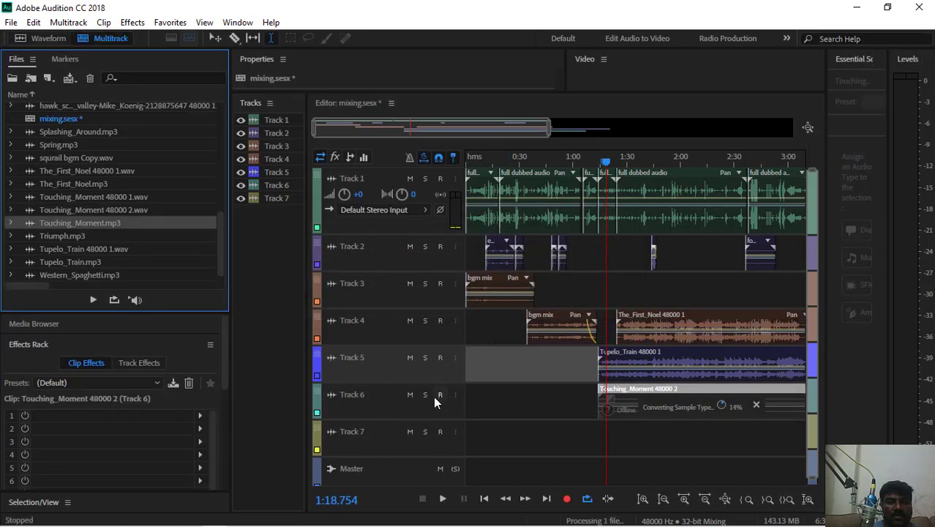
# Step: Mute Track 5 and Track 4, and play the mix from about 1:19 to audition the Touching_Moment clip
pyautogui.click(410, 358)
pyautogui.click(411, 322)
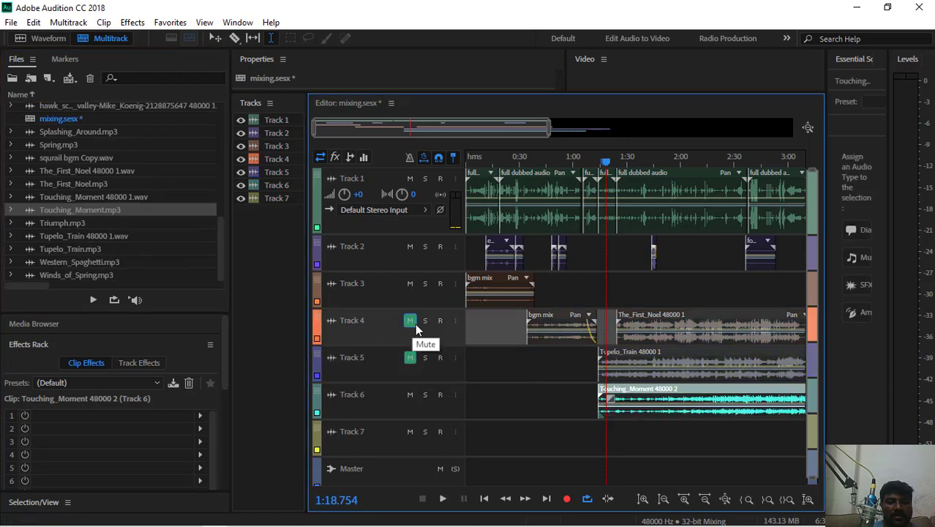
pyautogui.press('space')
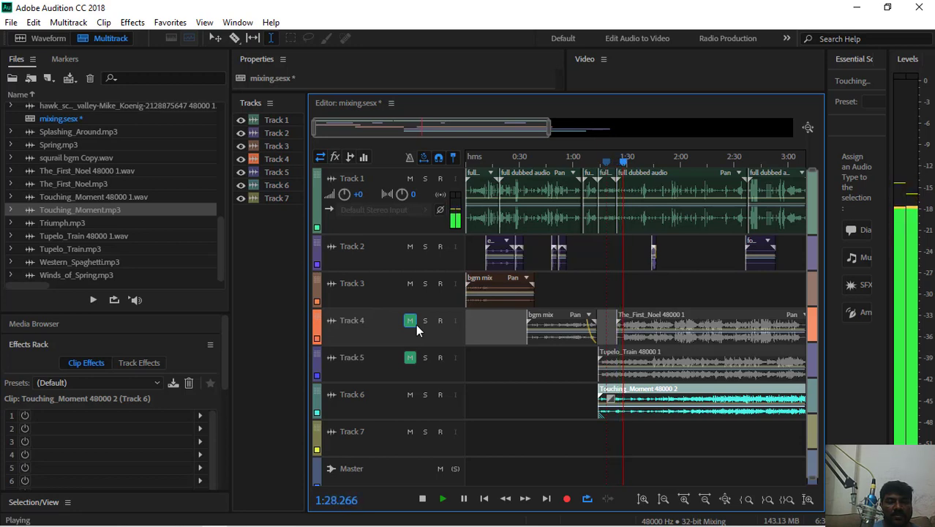
pyautogui.press('space')
# Step: Replace the Touching_Moment clip on Track 6 with Winds_of_Spring.mp3 at the same start point, accepting the sample rate conversion
pyautogui.click(644, 411)
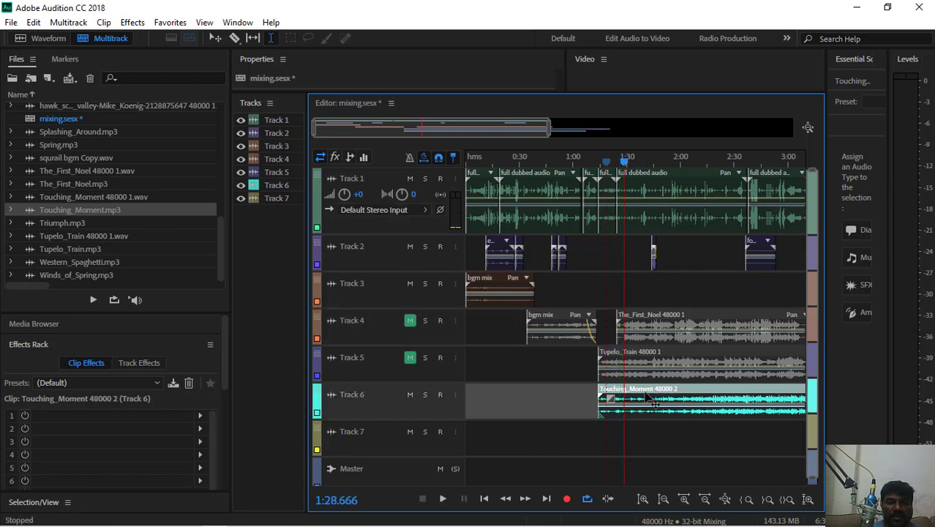
pyautogui.press('Delete')
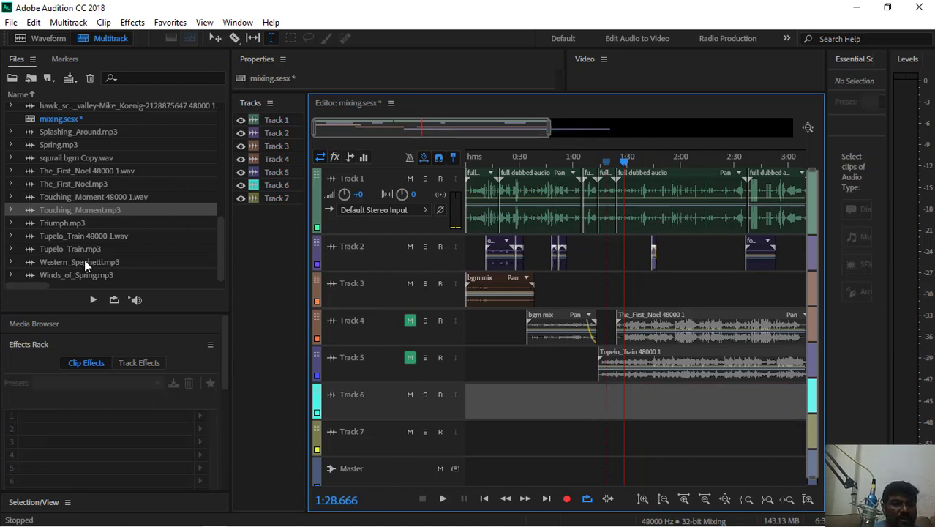
pyautogui.click(70, 278)
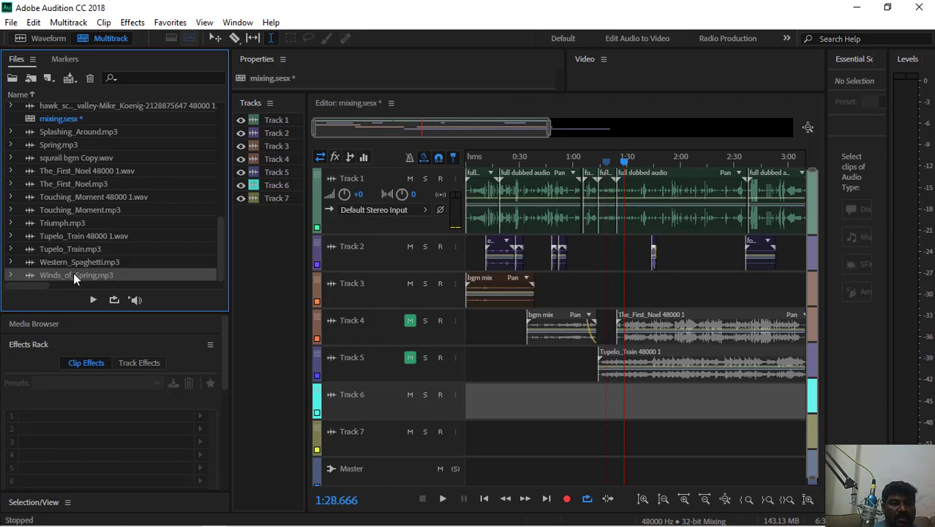
pyautogui.moveTo(73, 275); pyautogui.dragTo(599, 402)
pyautogui.click(524, 301)
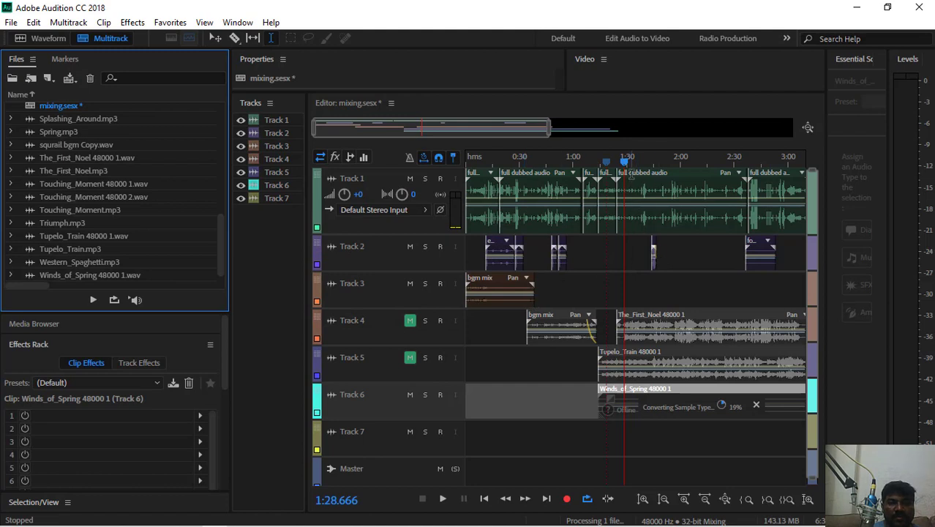
# Step: Play the mix from about 1:15 to audition the Winds_of_Spring clip under the dubbed audio
pyautogui.moveTo(624, 167); pyautogui.dragTo(600, 174)
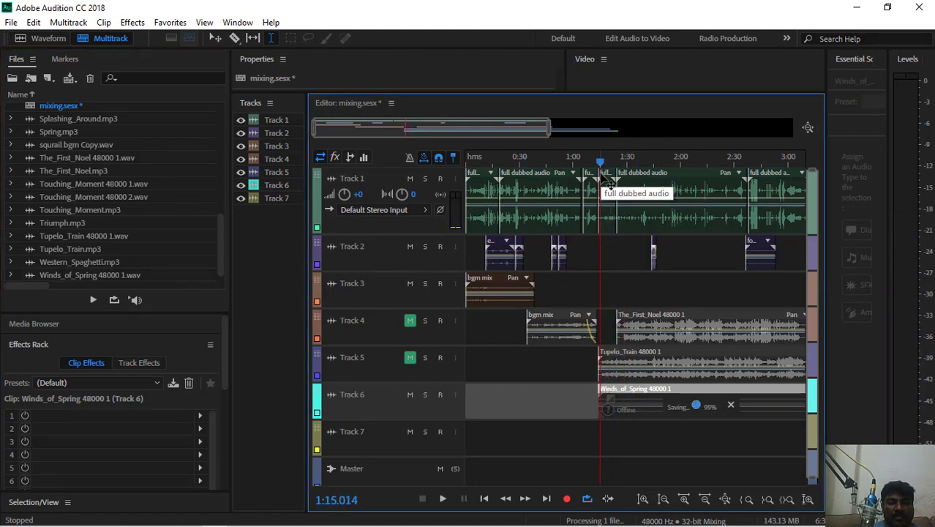
pyautogui.press('space')
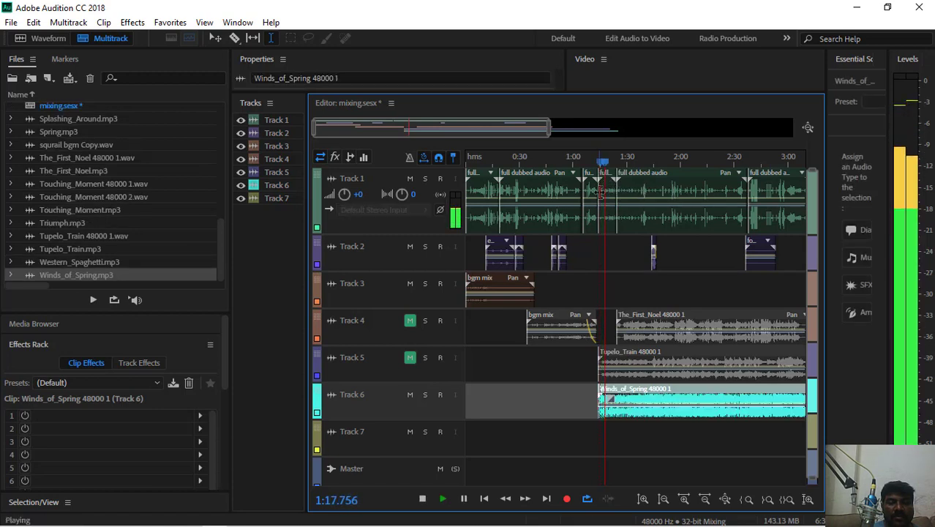
pyautogui.press('space')
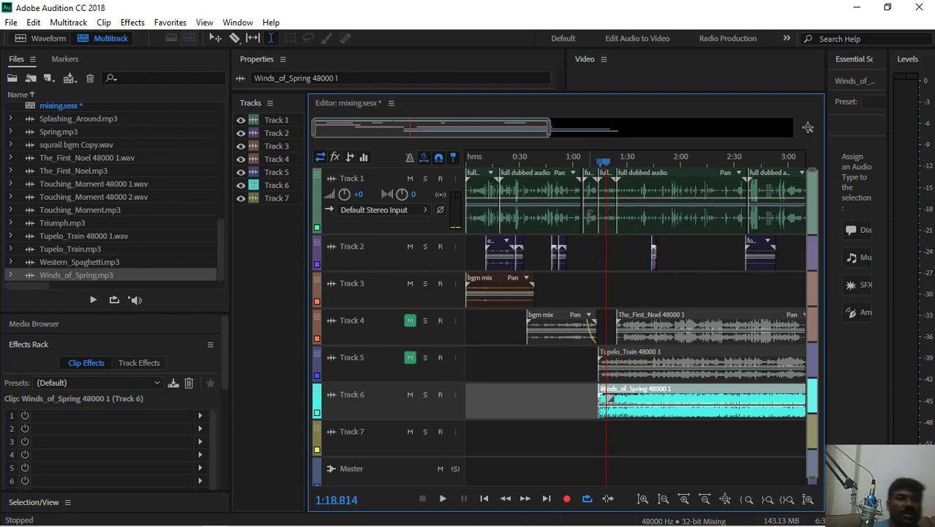
pyautogui.press('space')
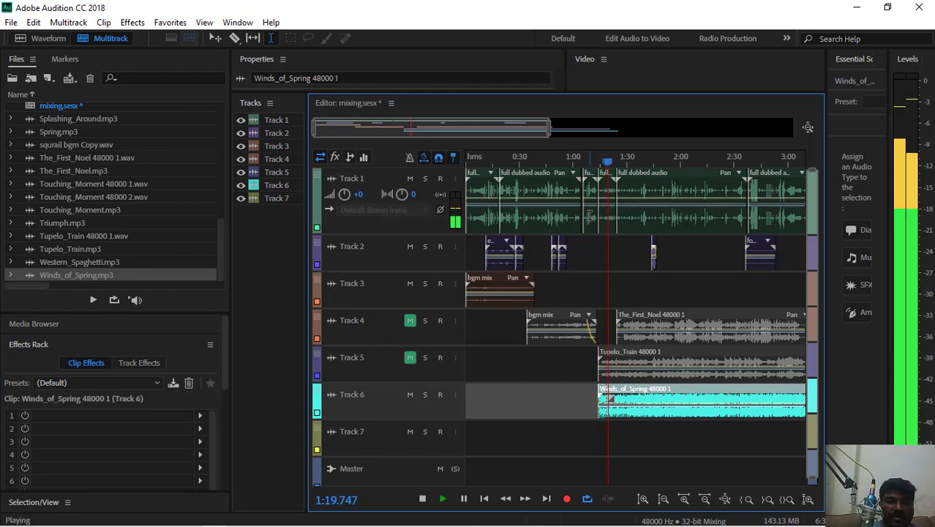
# Step: Stop the playback and look through the imported audio files for another music candidate
pyautogui.press('space')
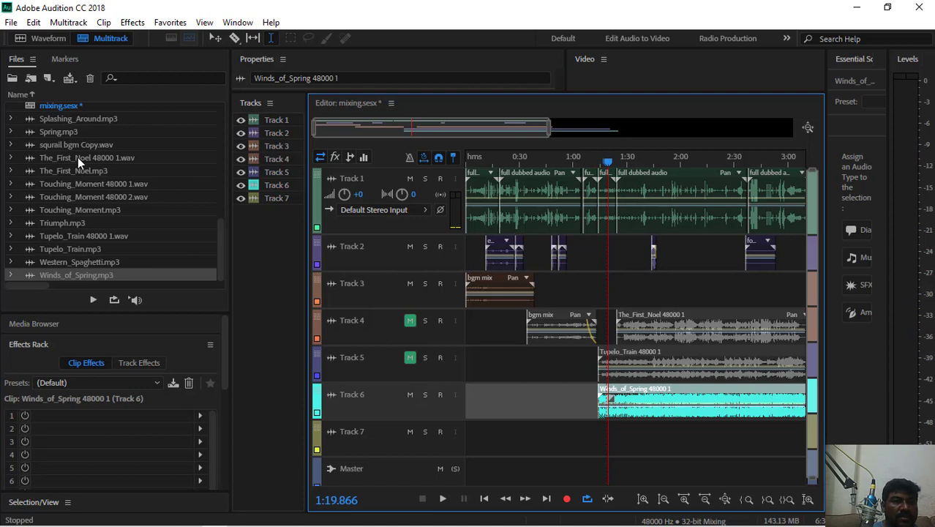
pyautogui.scroll(2, 78, 157)
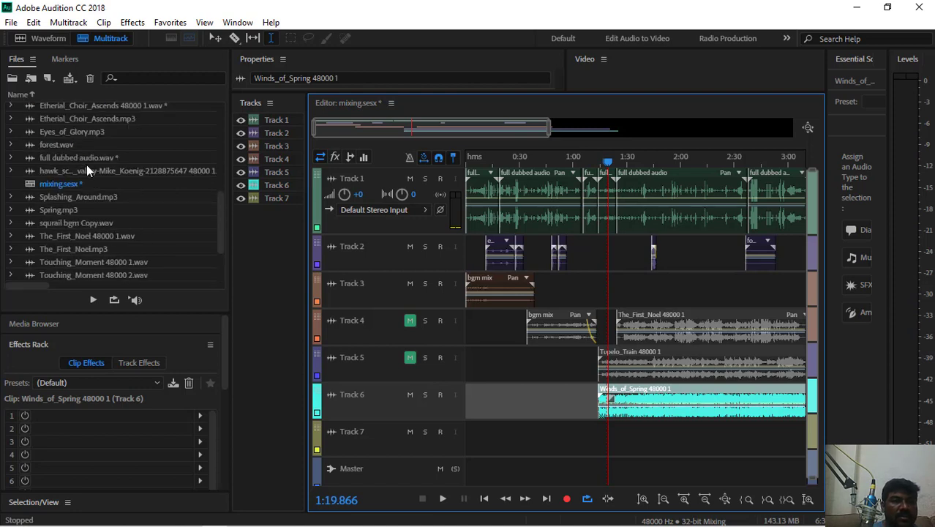
pyautogui.scroll(2, 86, 165)
pyautogui.scroll(3, 86, 169)
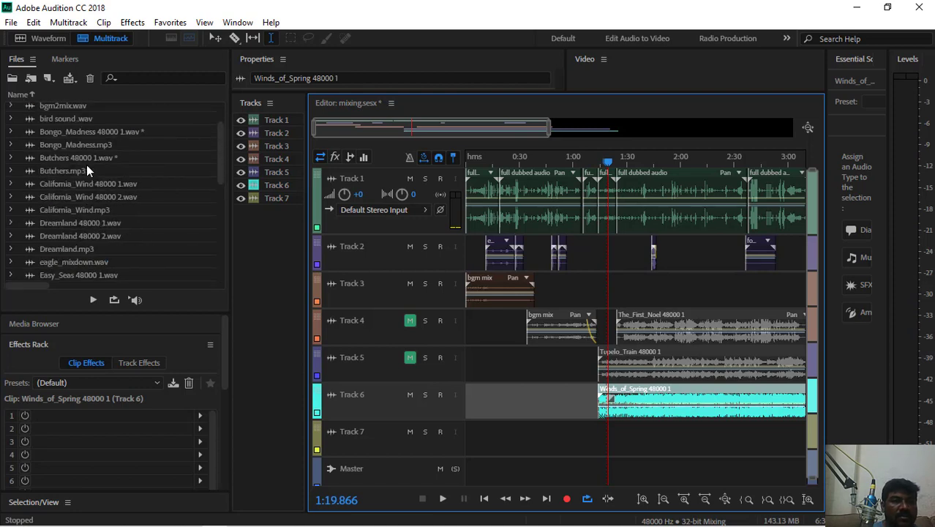
pyautogui.scroll(-1, 86, 170)
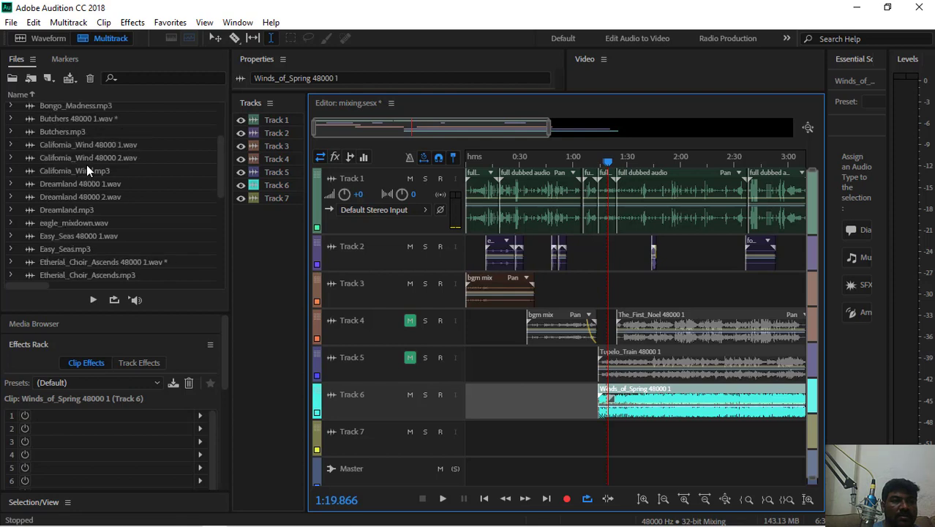
pyautogui.scroll(-5, 98, 189)
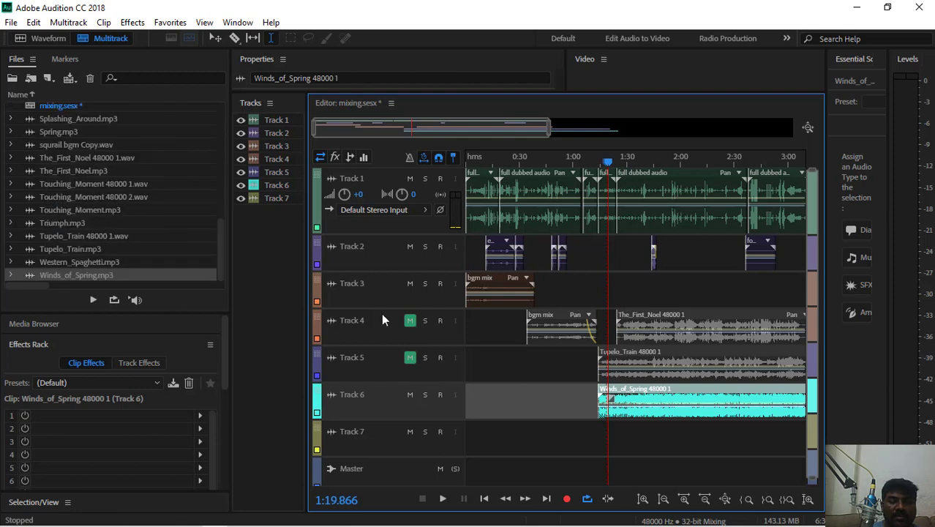
# Step: Lower the amplitude of the Winds_of_Spring file in the waveform editor and return to the multitrack session
pyautogui.doubleClick(636, 391)
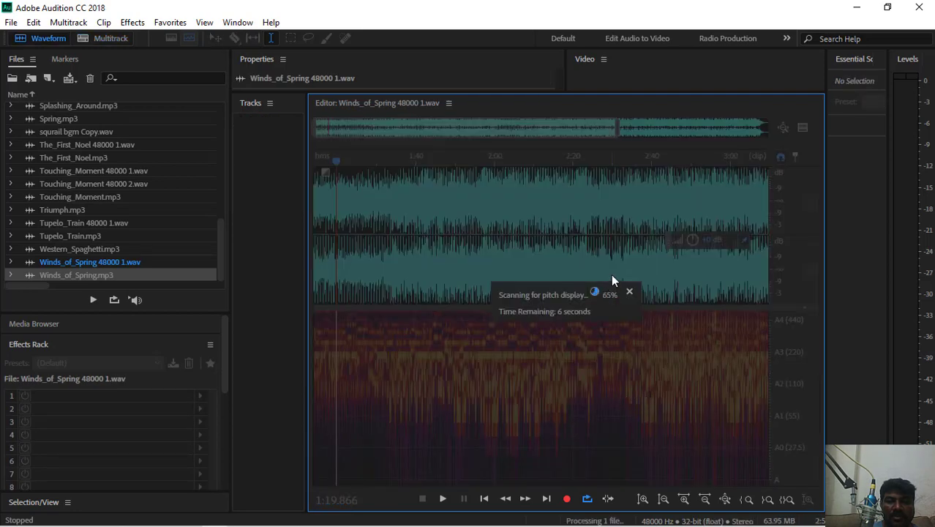
pyautogui.moveTo(692, 240); pyautogui.dragTo(673, 239)
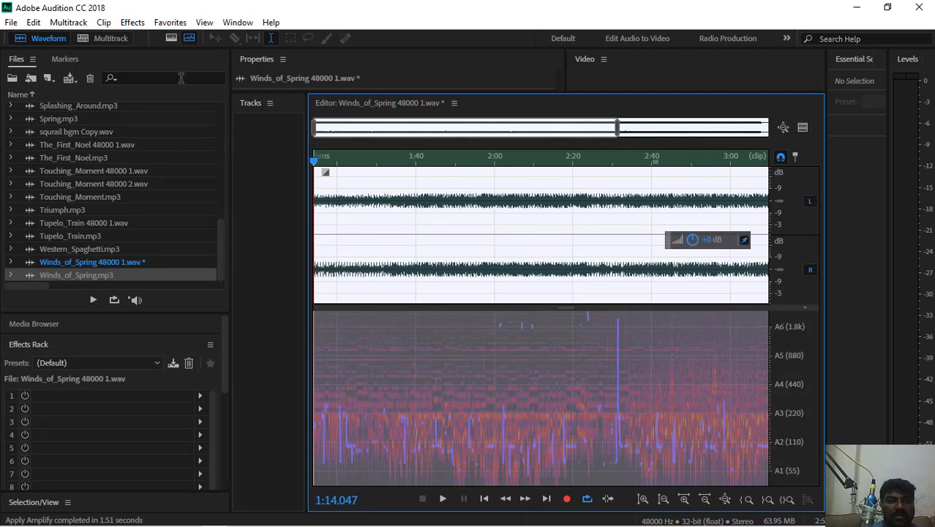
pyautogui.click(105, 39)
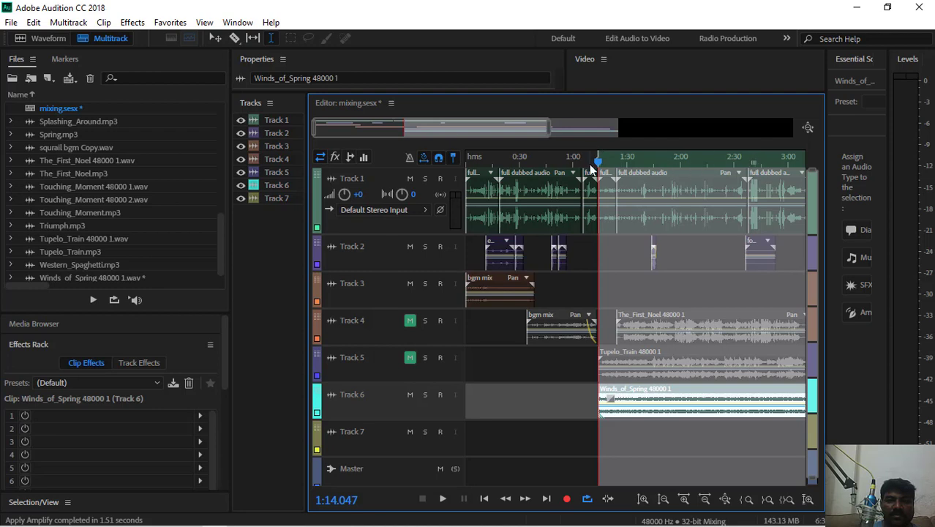
# Step: Show the whole session and play it from about 1:12 to audition the quieter Winds_of_Spring clip under the dialogue
pyautogui.moveTo(600, 162); pyautogui.dragTo(575, 163)
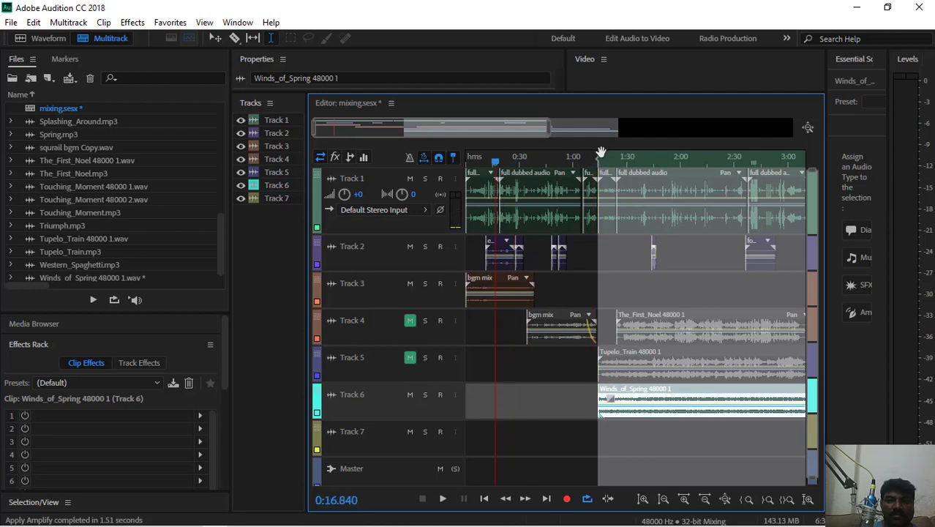
pyautogui.moveTo(601, 159); pyautogui.dragTo(556, 177)
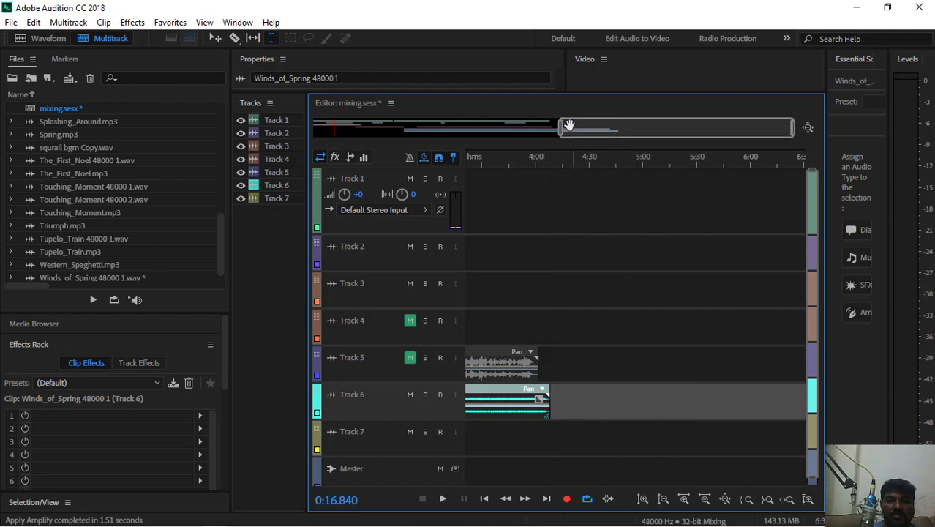
pyautogui.moveTo(562, 135); pyautogui.dragTo(285, 135)
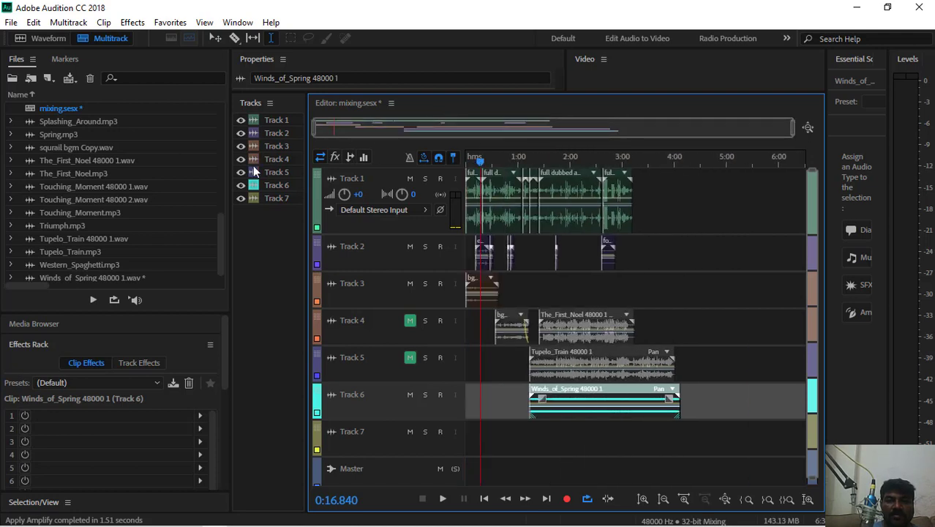
pyautogui.moveTo(480, 174); pyautogui.dragTo(529, 185)
pyautogui.press('space')
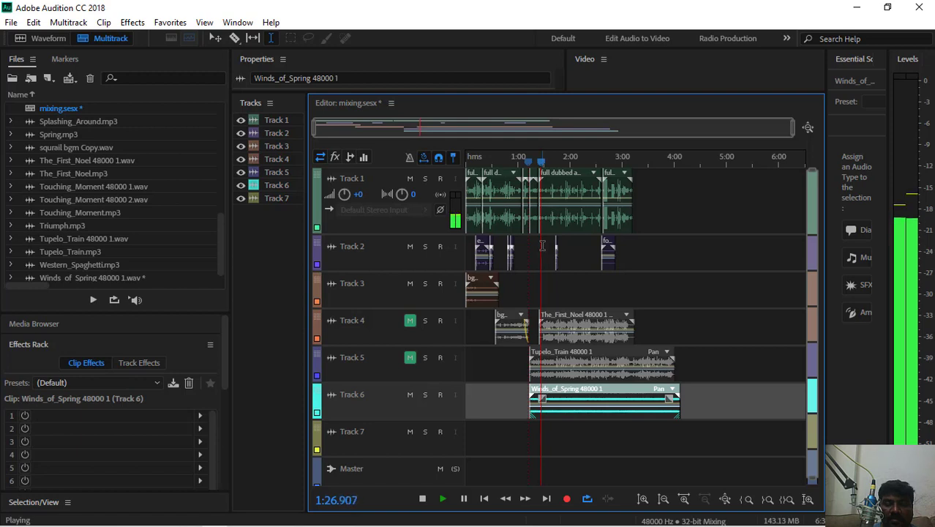
pyautogui.press('space')
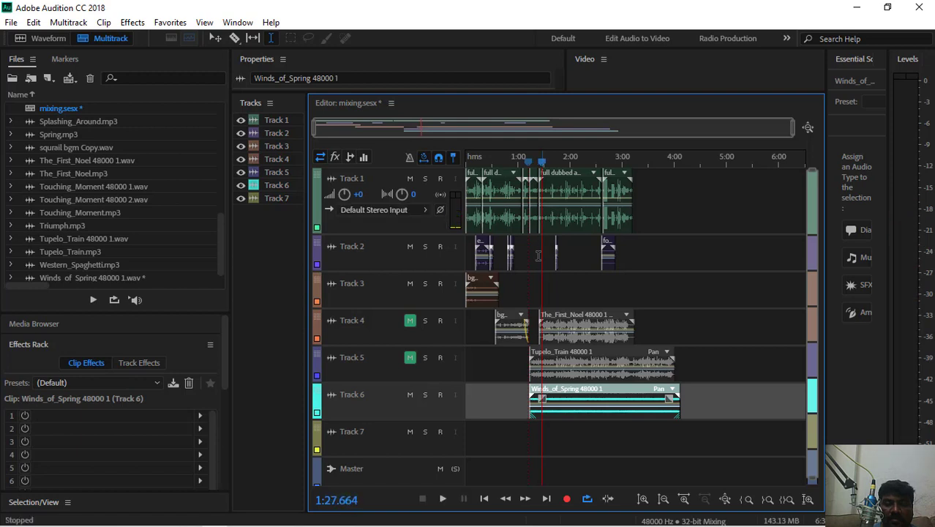
# Step: Replay the mix from about 1:09, unmuting Track 4 to check the transition into the Winds_of_Spring clip
pyautogui.click(525, 160)
pyautogui.press('space')
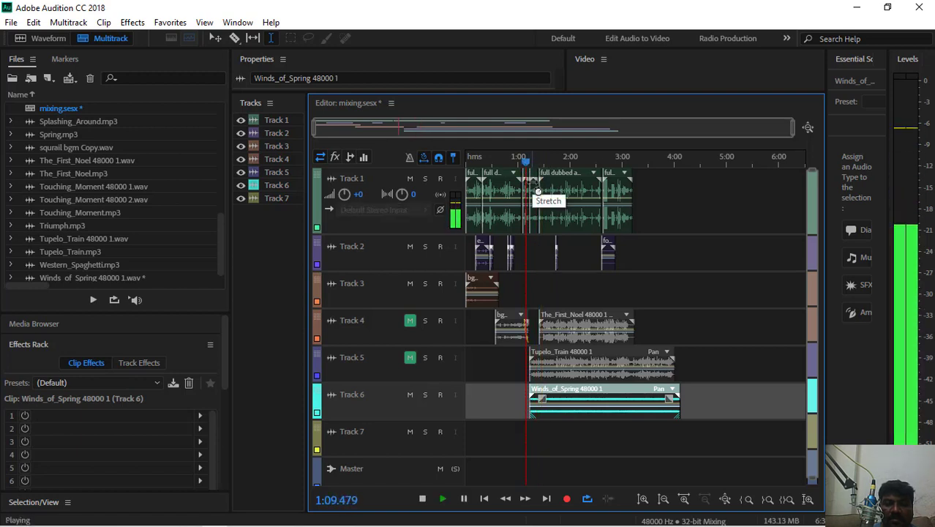
pyautogui.press('space')
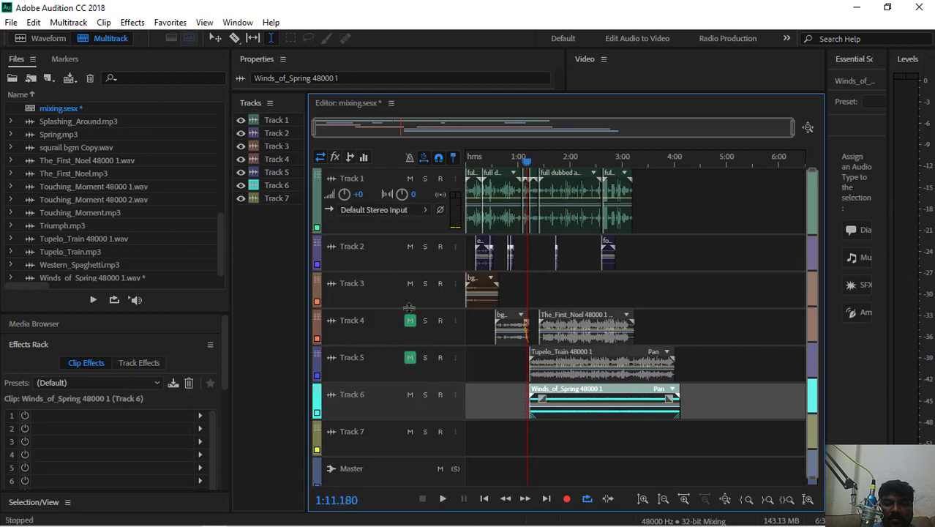
pyautogui.click(409, 321)
pyautogui.press('space')
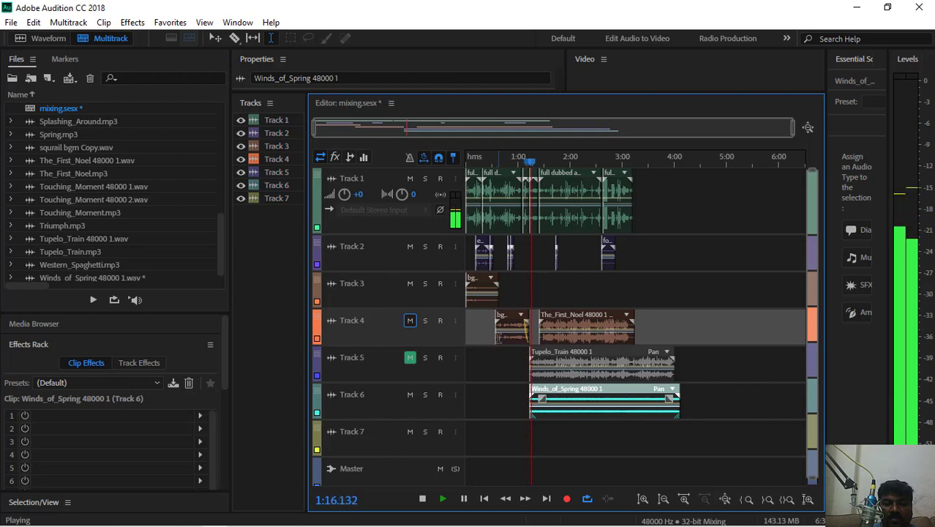
pyautogui.press('space')
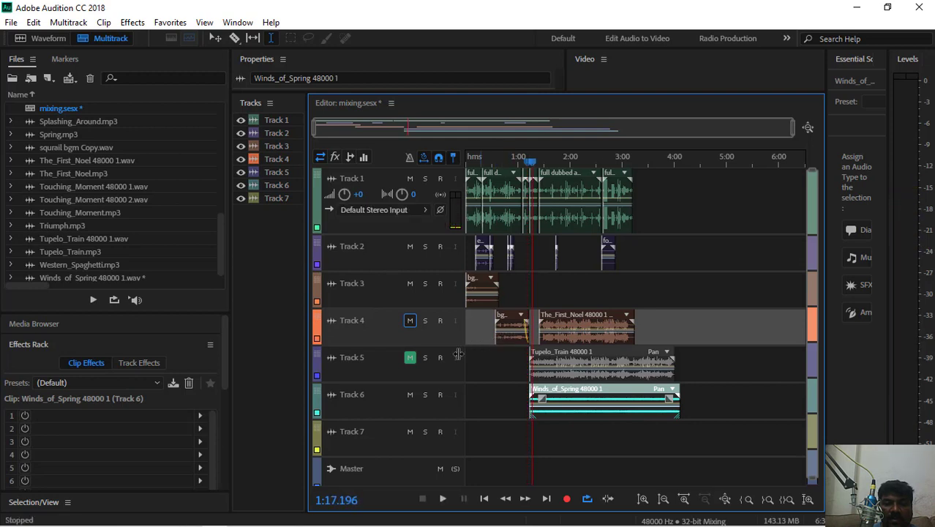
# Step: Unmute Track 5, mute Track 6, and play from about 1:17 to compare the Tupelo_Train clip under the dialogue
pyautogui.click(410, 357)
pyautogui.click(409, 396)
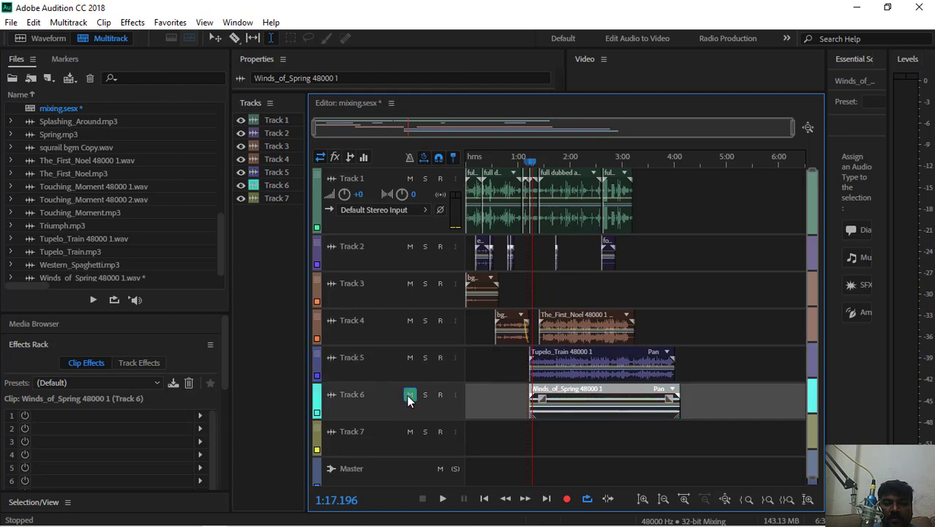
pyautogui.press('space')
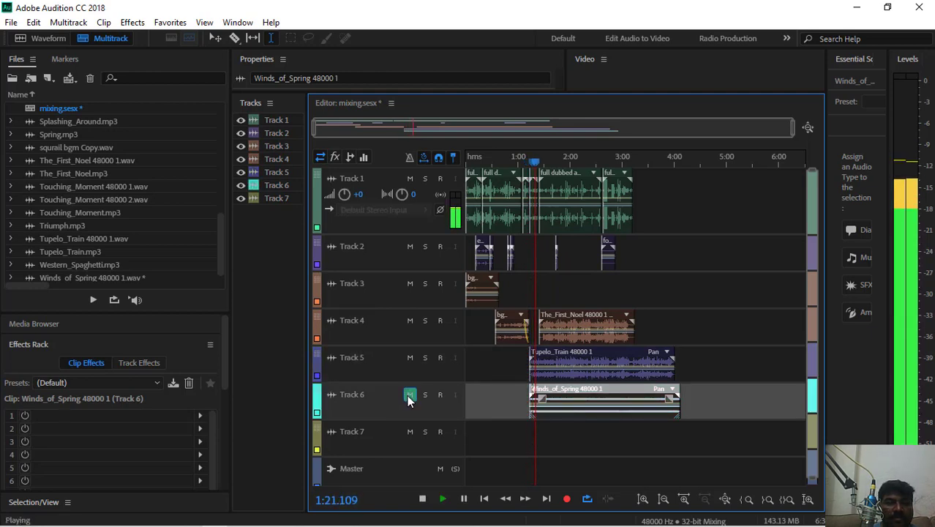
pyautogui.press('space')
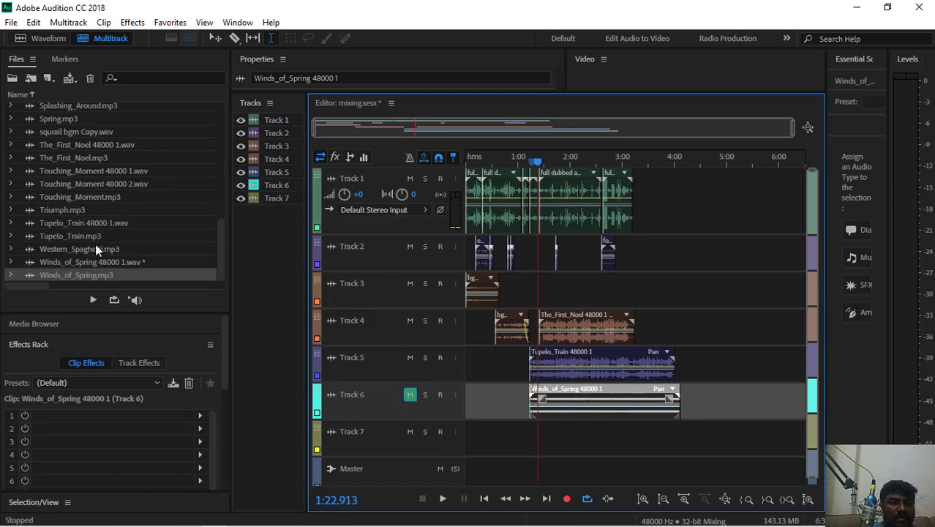
pyautogui.click(74, 237)
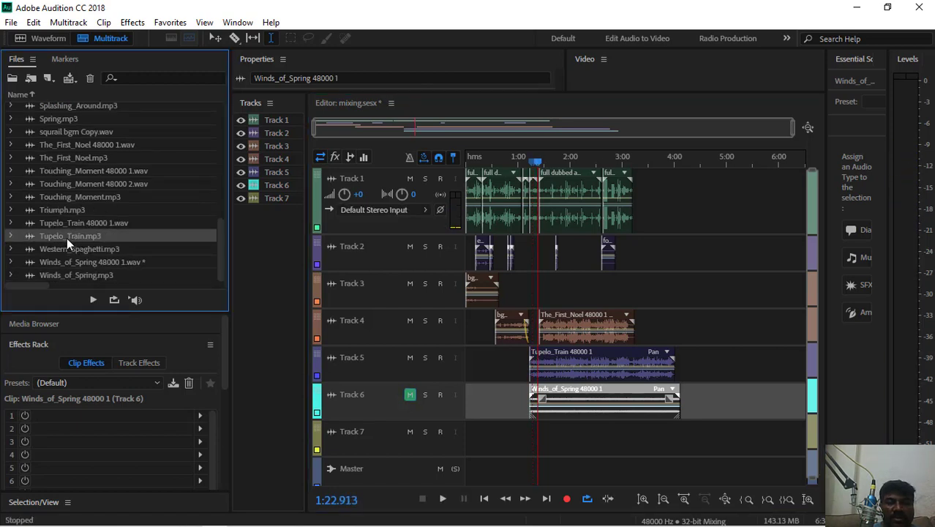
pyautogui.moveTo(66, 237); pyautogui.dragTo(674, 355)
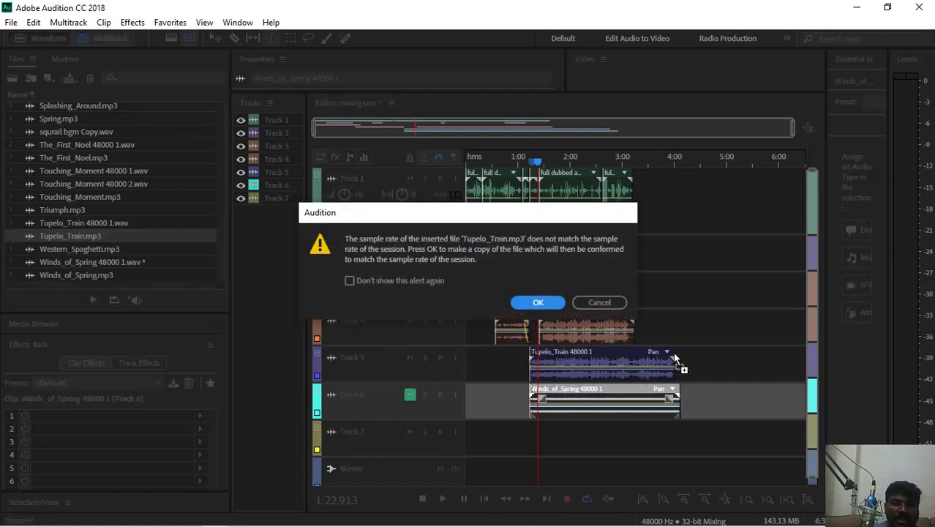
pyautogui.click(603, 304)
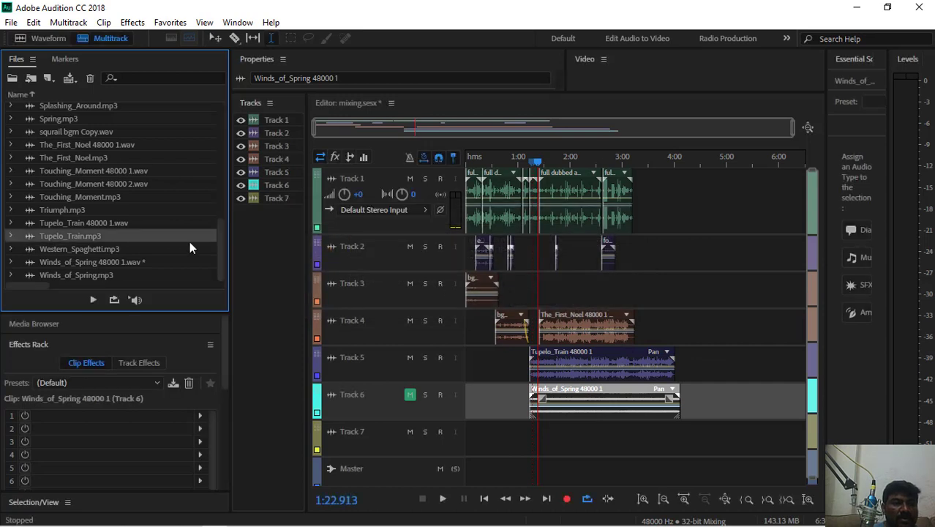
# Step: Insert Triumph.mp3 on Track 6 right after the Winds_of_Spring clip, accepting the sample rate conversion
pyautogui.click(46, 211)
pyautogui.moveTo(48, 211); pyautogui.dragTo(686, 395)
pyautogui.click(538, 303)
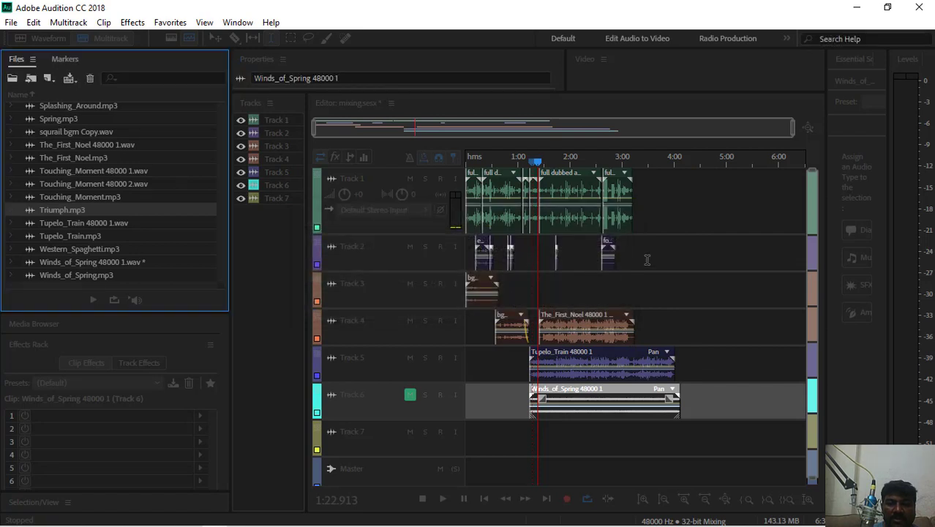
# Step: Unmute Track 6 and play from about 4:07 to audition the Triumph clip
pyautogui.click(680, 164)
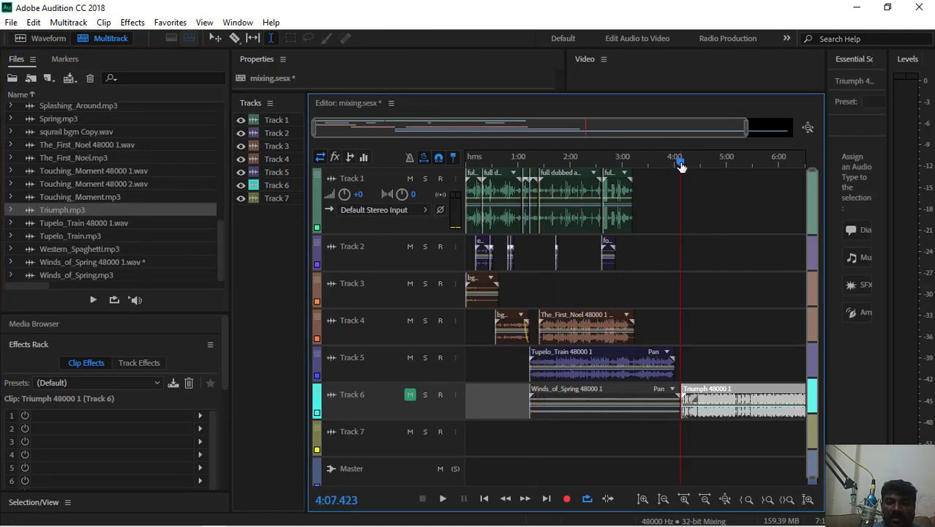
pyautogui.press('space')
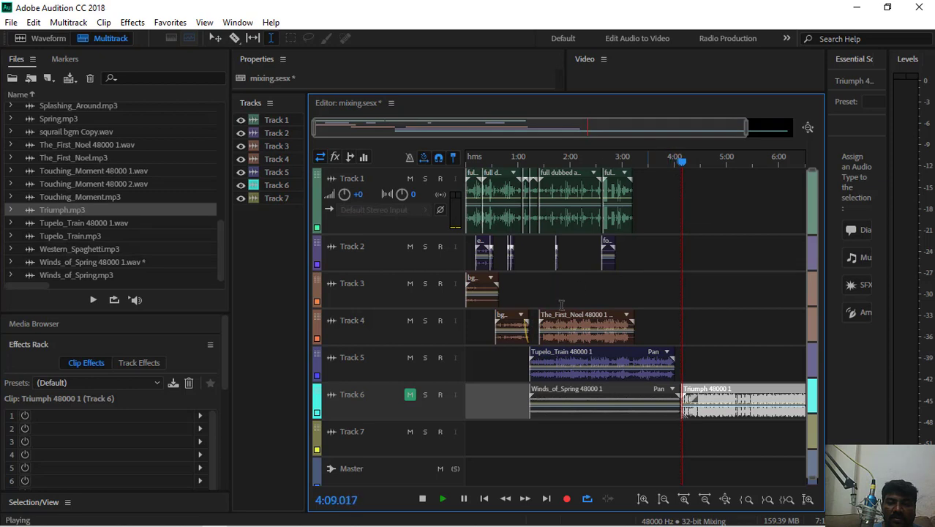
pyautogui.press('space')
pyautogui.press('space')
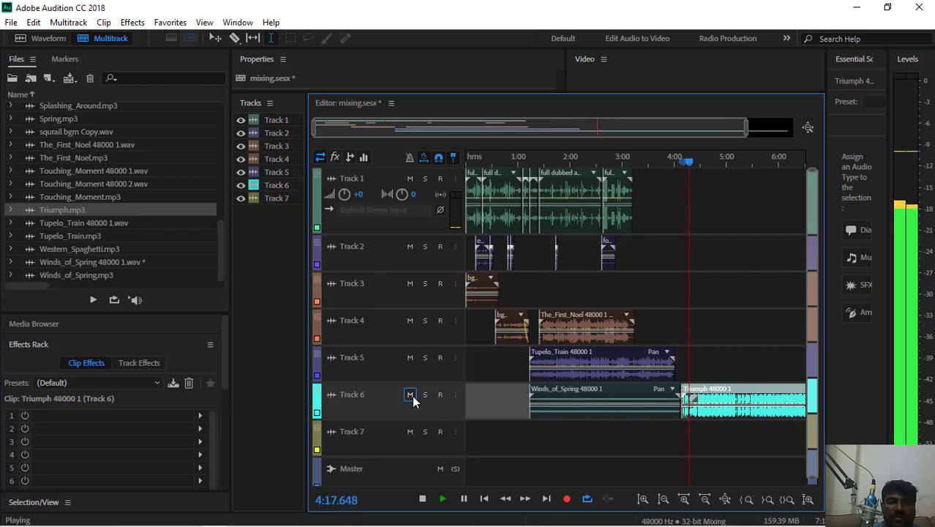
pyautogui.press('space')
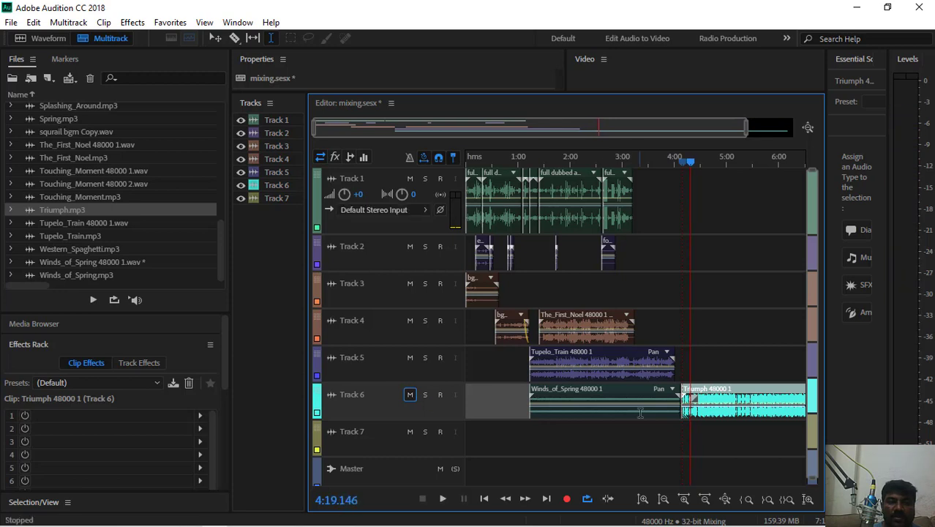
# Step: Replace the Triumph clip on Track 6 with Western_Spaghetti.mp3 at the end of Winds_of_Spring, accepting the sample rate conversion
pyautogui.press('Delete')
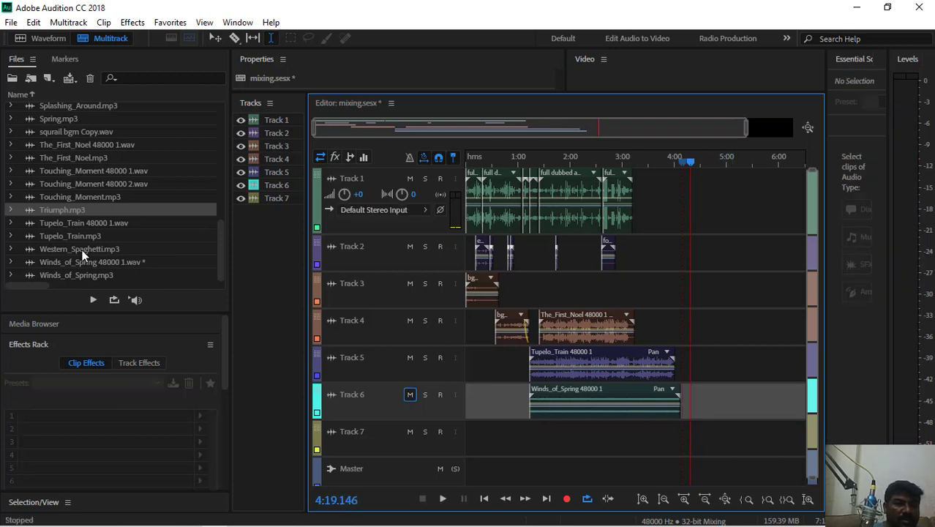
pyautogui.moveTo(74, 250); pyautogui.dragTo(680, 412)
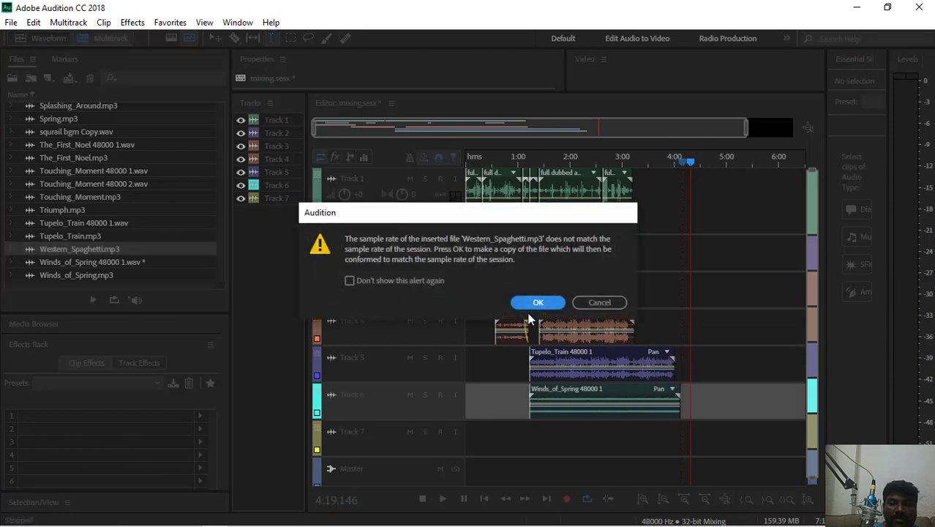
pyautogui.click(527, 302)
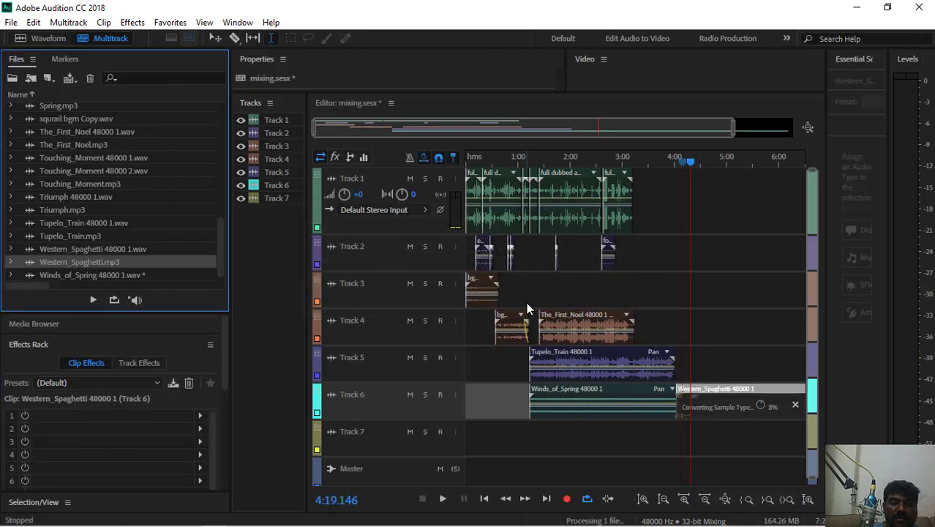
# Step: Audition the Western_Spaghetti clip from about 4:19 and place the playhead at about 4:37, where its louder section starts
pyautogui.press('space')
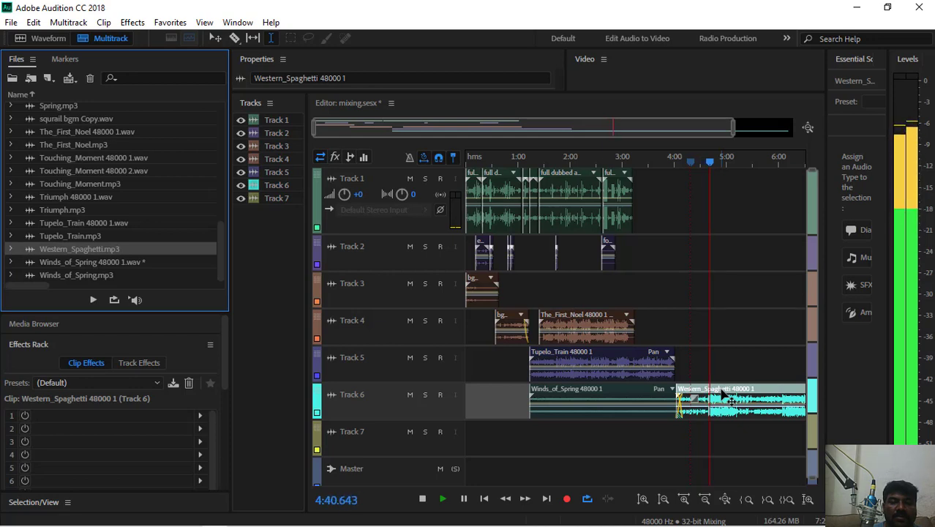
pyautogui.press('space')
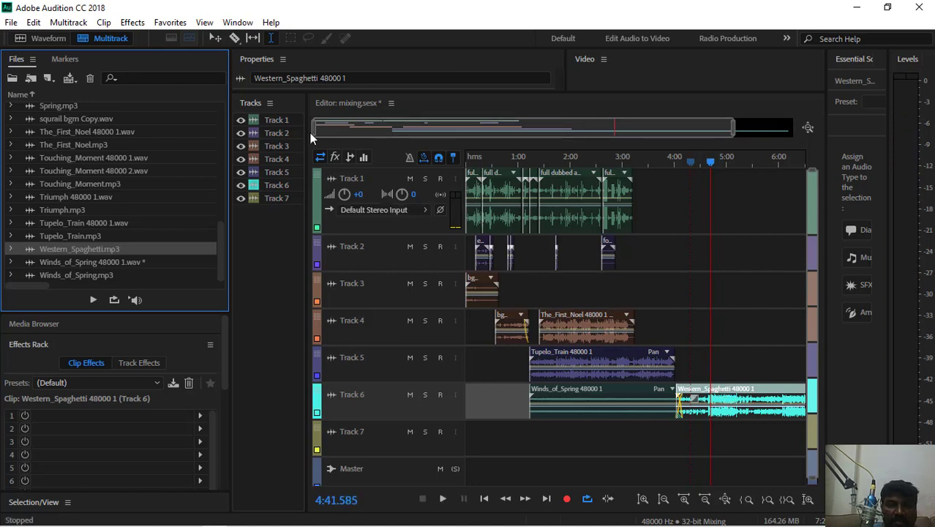
pyautogui.moveTo(313, 130); pyautogui.dragTo(525, 147)
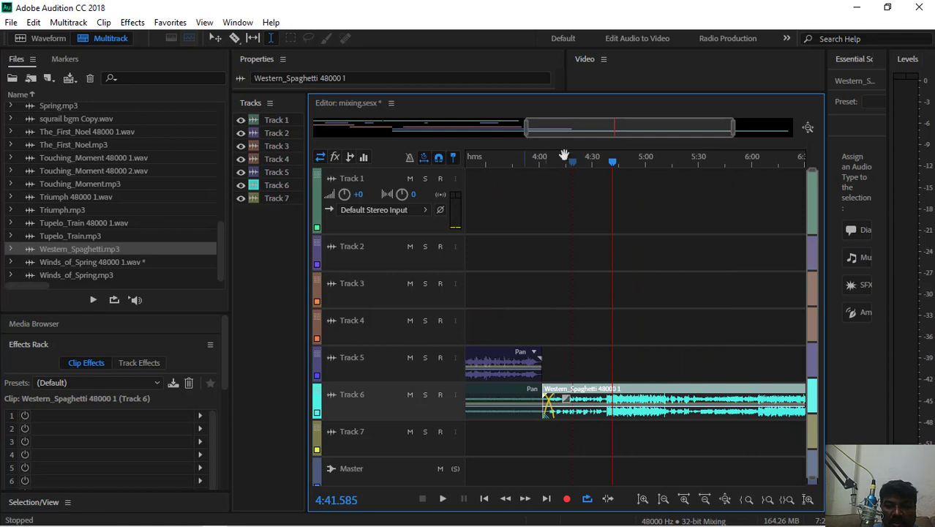
pyautogui.moveTo(614, 169); pyautogui.dragTo(608, 169)
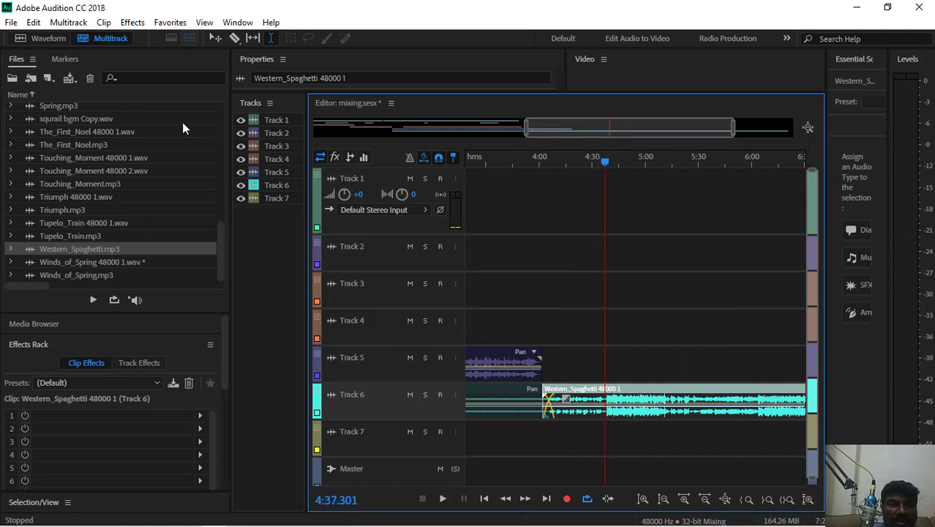
# Step: Split the Western_Spaghetti clip at about 4:37, separating its quiet intro onto Track 5 and its louder part further along Track 6
pyautogui.click(235, 39)
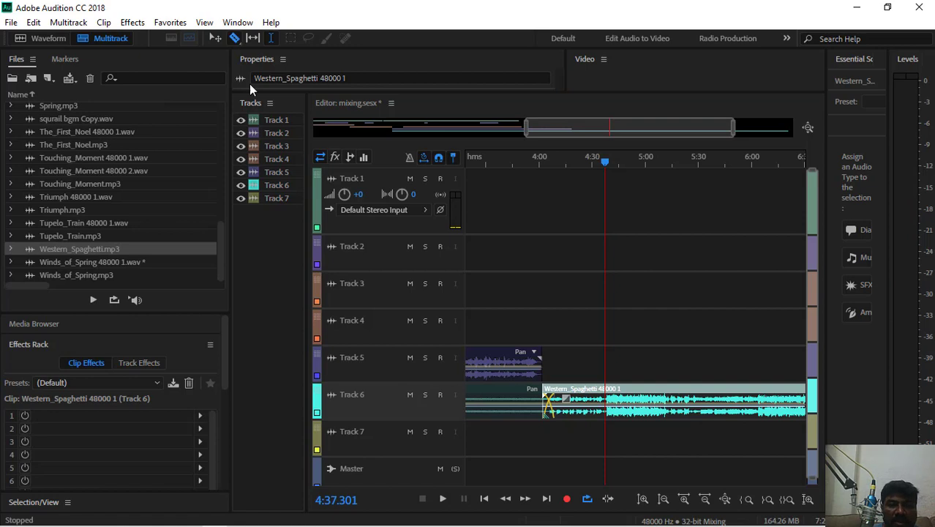
pyautogui.click(610, 399)
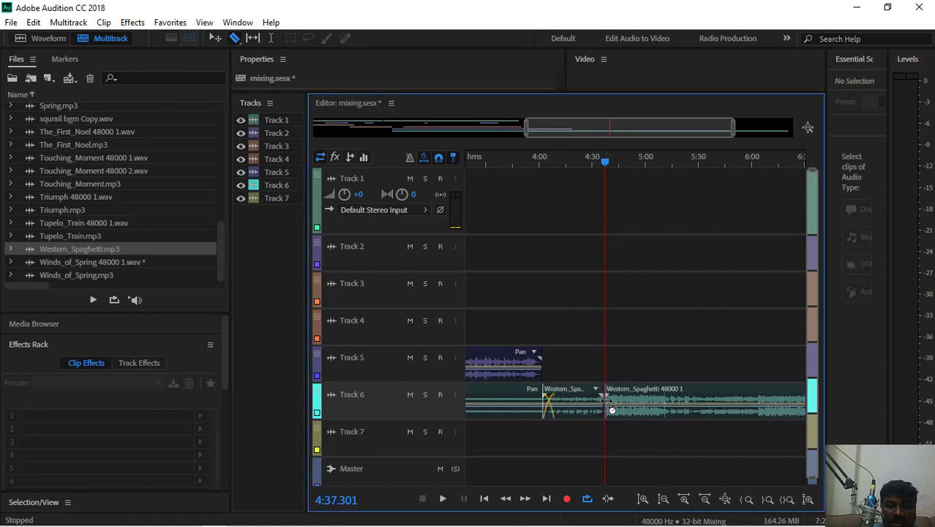
pyautogui.press('v')
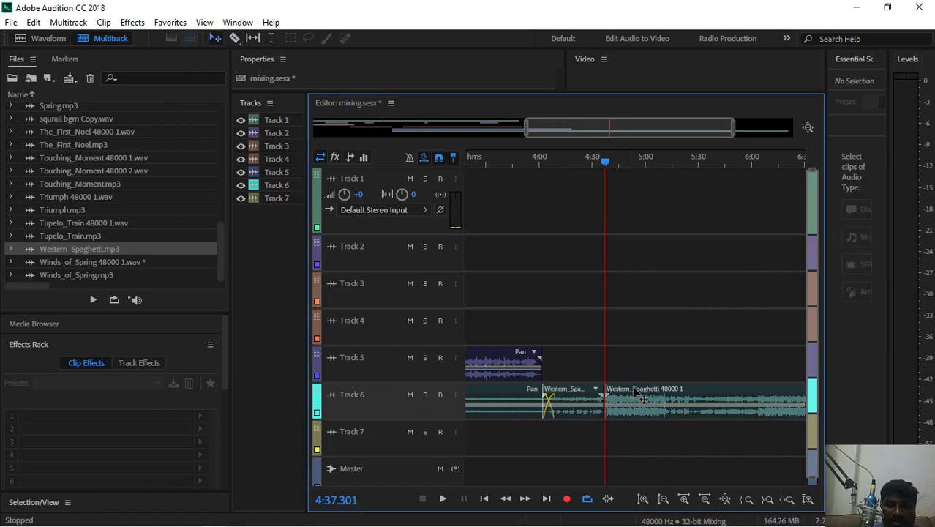
pyautogui.moveTo(636, 393); pyautogui.dragTo(724, 395)
pyautogui.moveTo(570, 397); pyautogui.dragTo(594, 368)
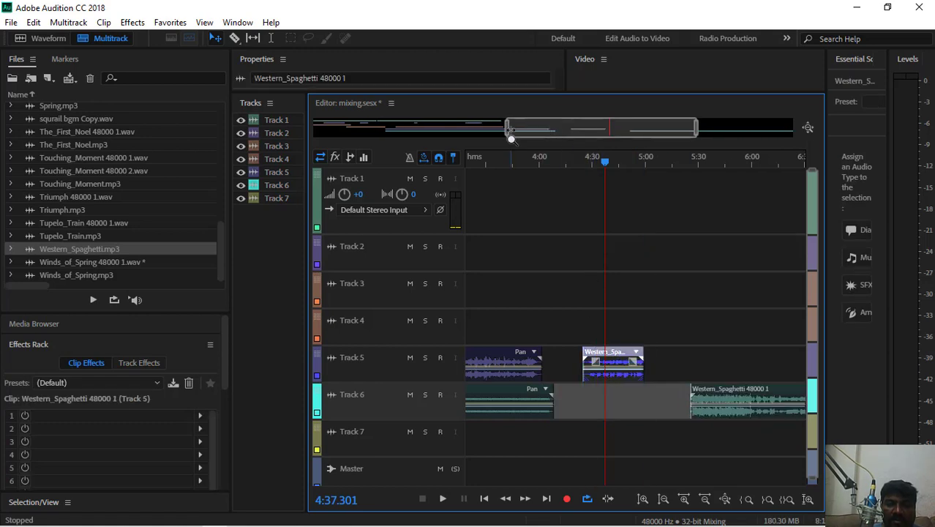
# Step: Try removing the Tupelo_Train clip from Track 5 and the Winds_of_Spring clip from Track 6, and undo both deletions
pyautogui.moveTo(473, 144); pyautogui.dragTo(333, 177)
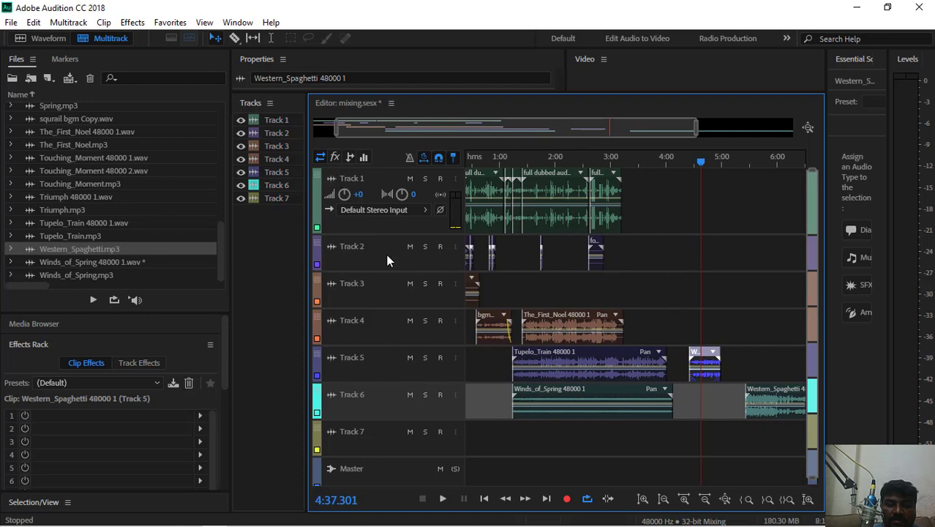
pyautogui.click(546, 355)
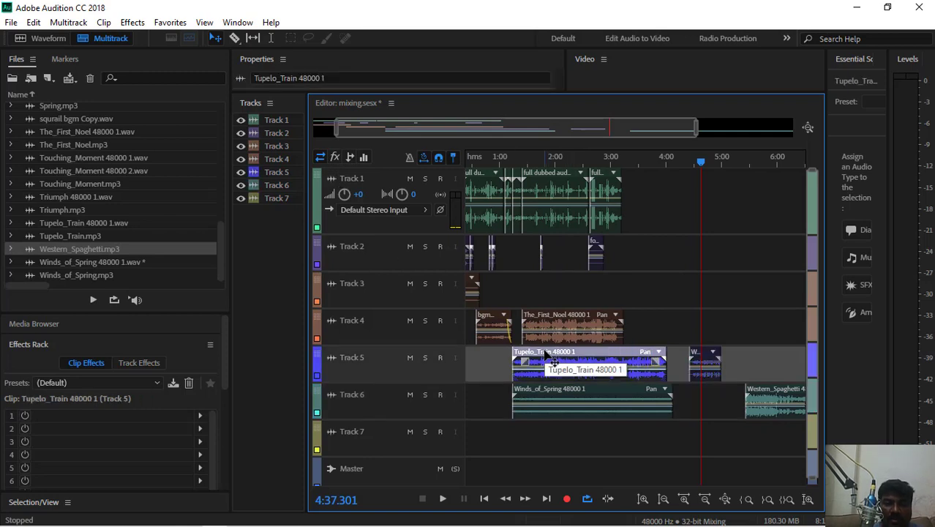
pyautogui.press('Delete')
pyautogui.click(545, 396)
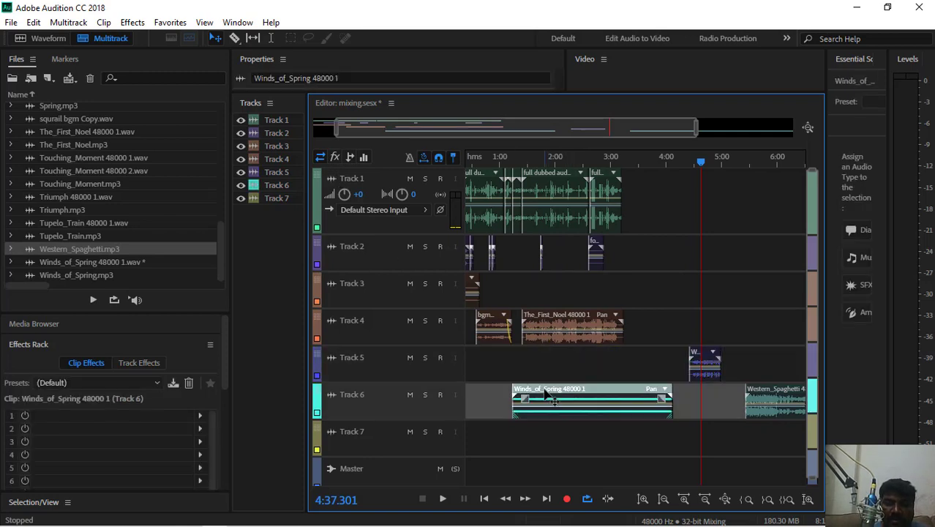
pyautogui.press('Delete')
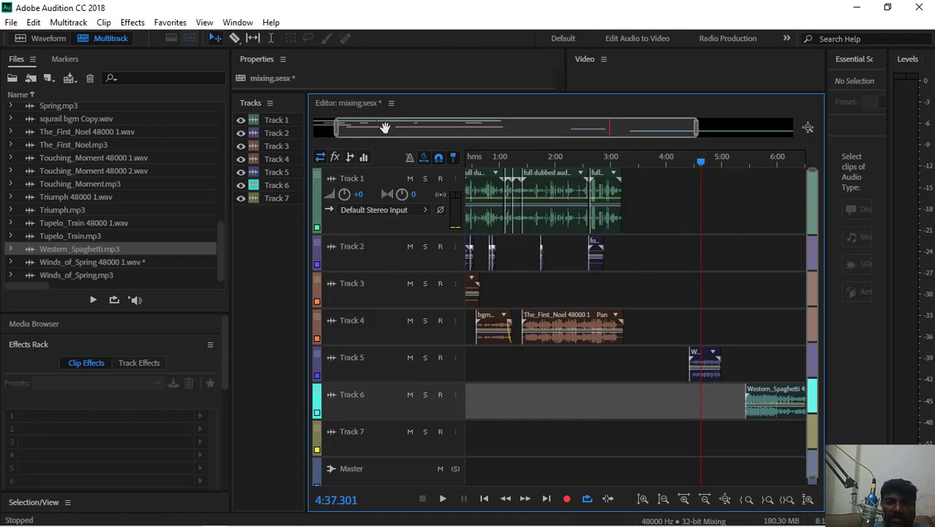
pyautogui.moveTo(337, 134); pyautogui.dragTo(272, 151)
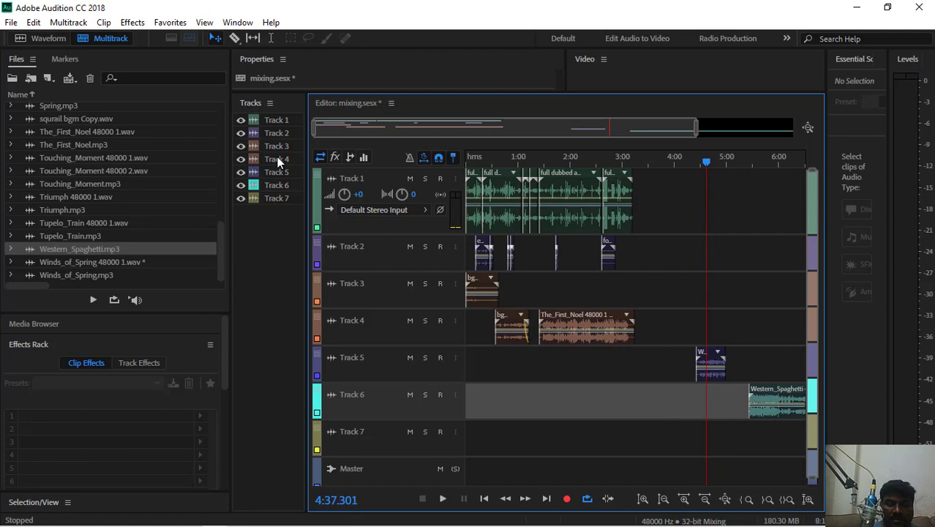
pyautogui.hotkey('ctrl', 'z')
pyautogui.hotkey('ctrl', 'z')
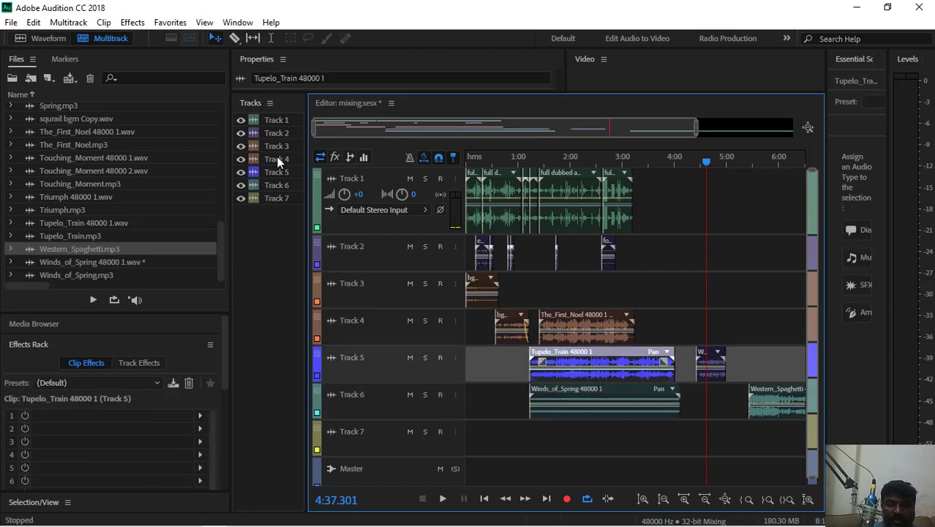
# Step: Delete the Tupelo_Train clip on Track 5 and the Winds_of_Spring clip on Track 6
pyautogui.press('Delete')
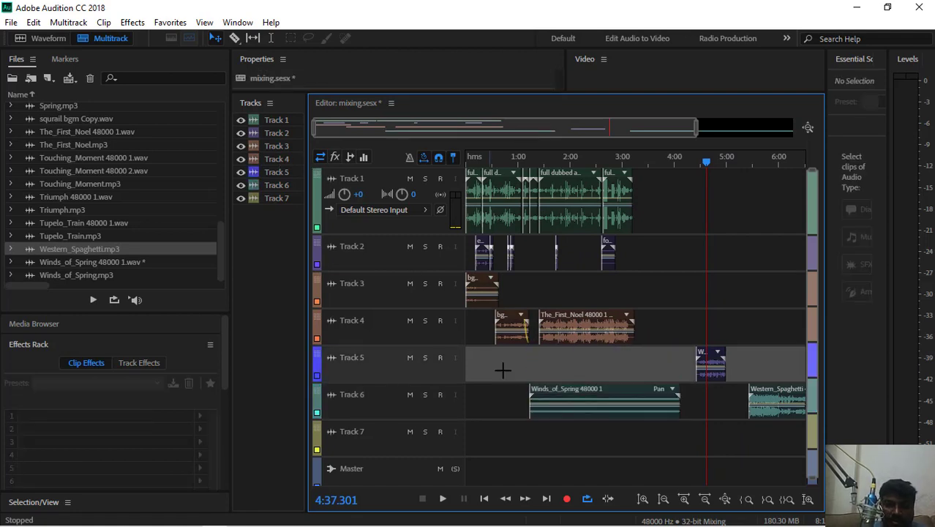
pyautogui.click(575, 395)
pyautogui.press('Delete')
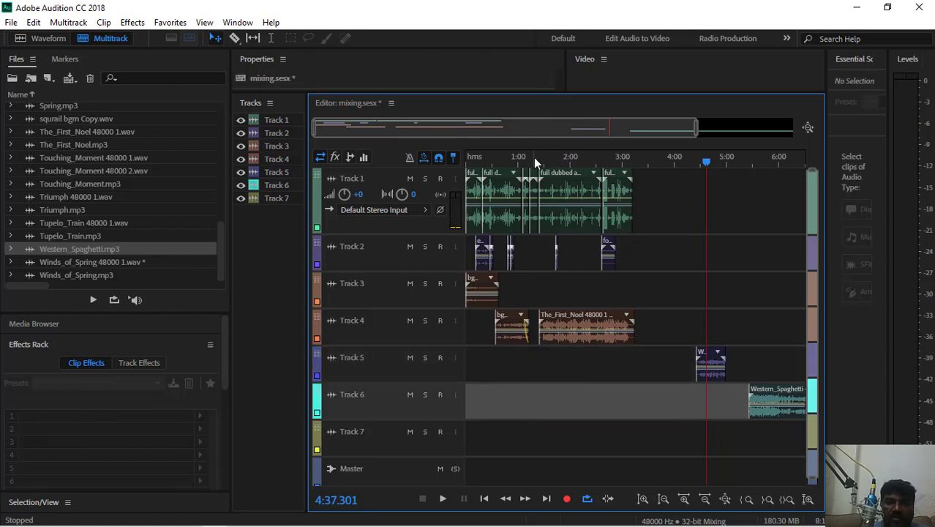
# Step: Play the session from about 1:26 to hear The_First_Noel under the dialogue
pyautogui.click(541, 158)
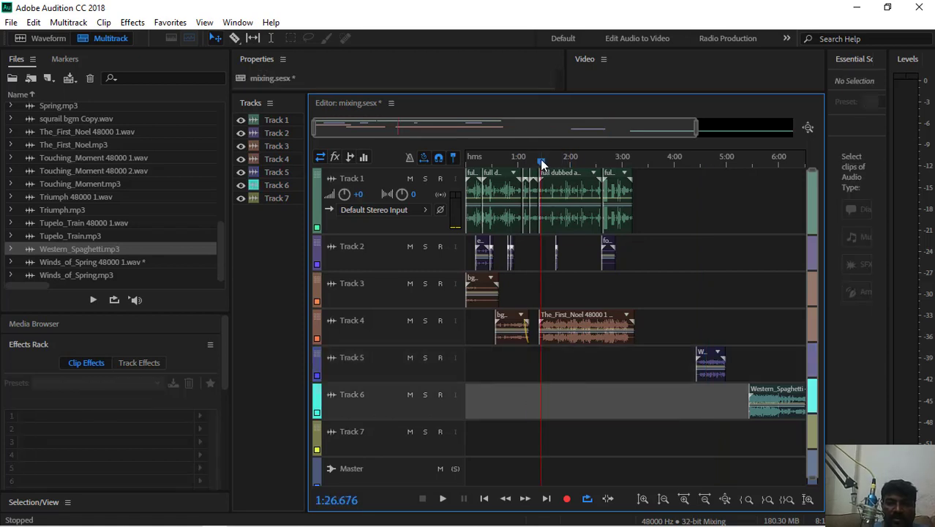
pyautogui.press('space')
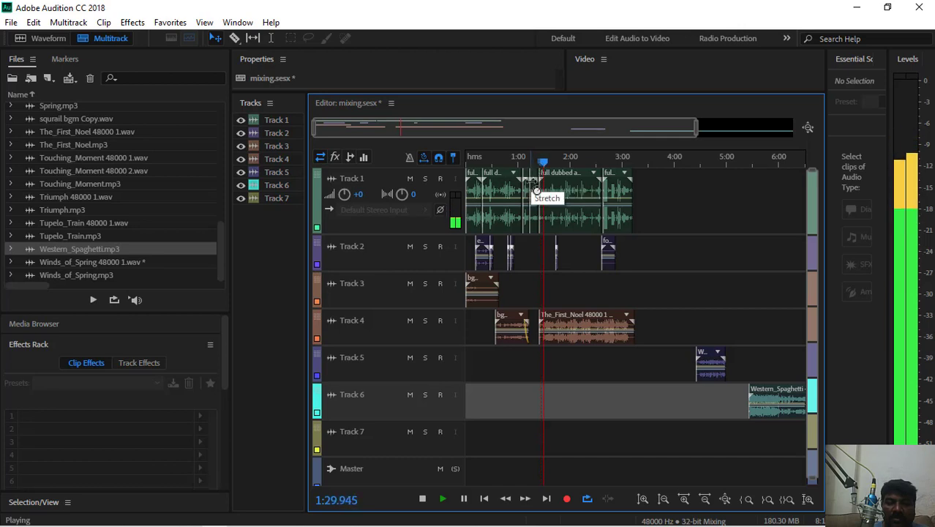
pyautogui.press('space')
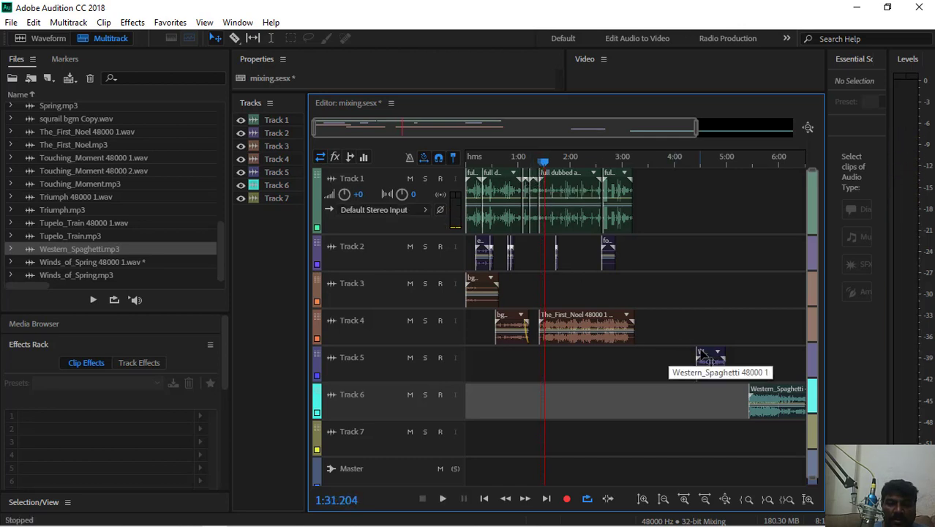
# Step: Move the Western_Spaghetti intro clip on Track 5 back to start at about 1:09 and audition it with the dialogue
pyautogui.moveTo(712, 364); pyautogui.dragTo(546, 379)
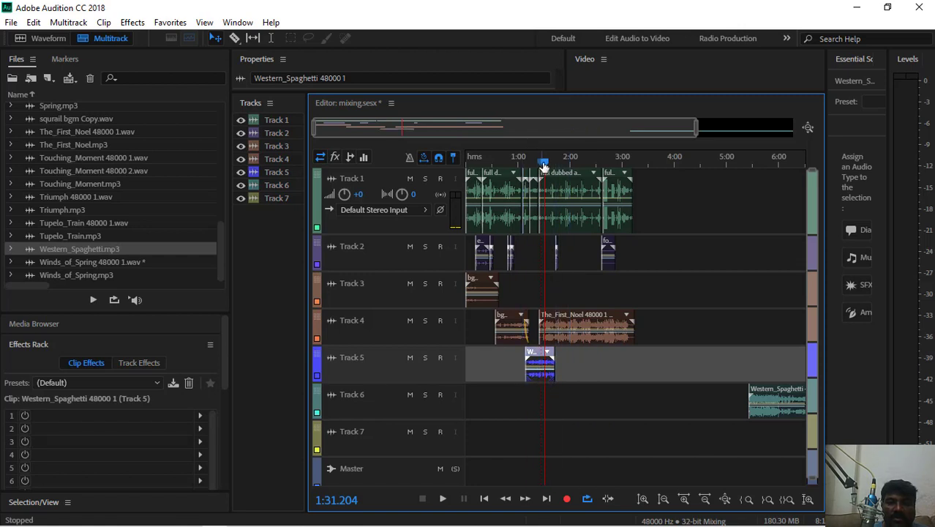
pyautogui.moveTo(543, 166); pyautogui.dragTo(525, 174)
pyautogui.press('space')
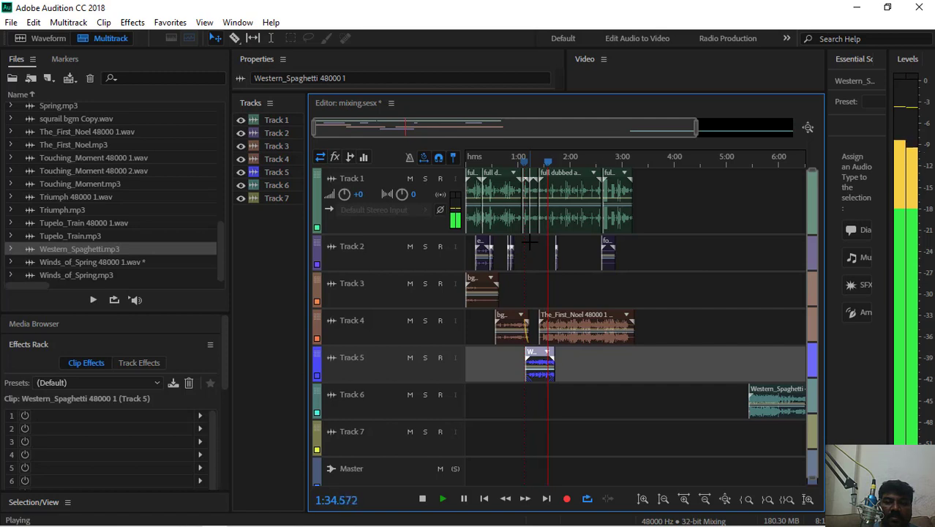
pyautogui.press('space')
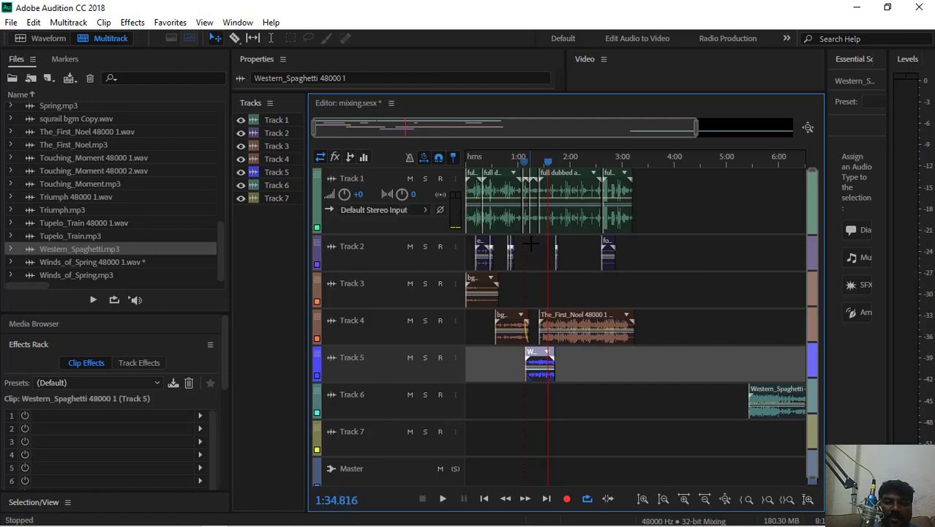
# Step: Lower the volume of the whole The_First_Noel clip in the waveform editor and return to the multitrack session
pyautogui.doubleClick(579, 326)
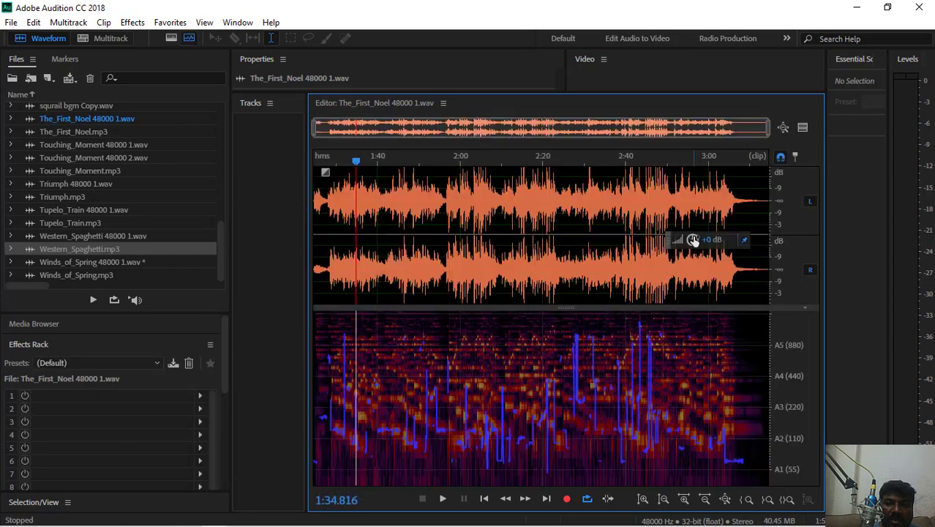
pyautogui.moveTo(690, 241); pyautogui.dragTo(676, 244)
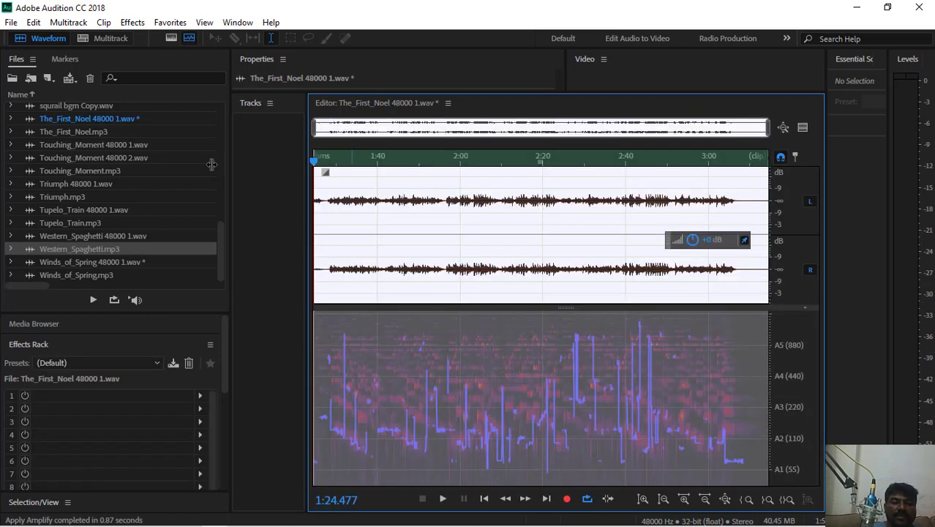
pyautogui.click(106, 39)
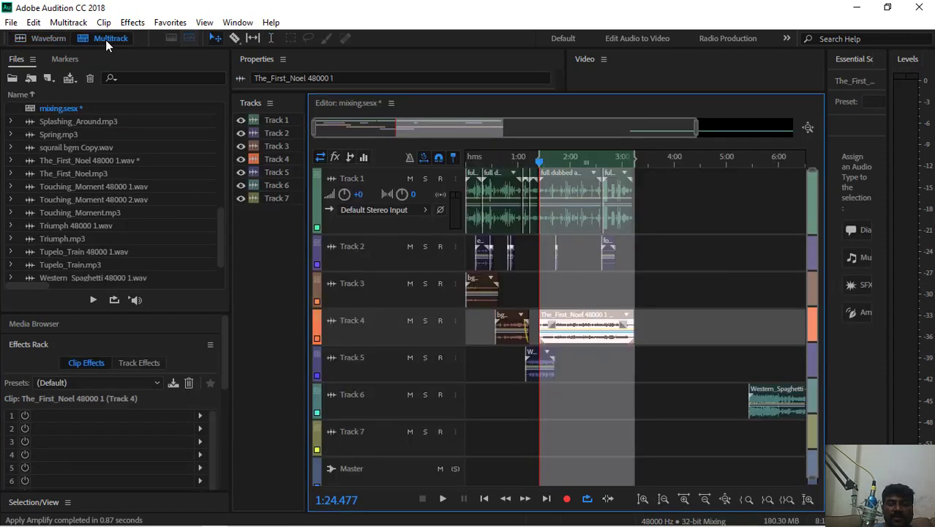
# Step: Lower the volume of the Western_Spaghetti file in the waveform editor and return to the multitrack session
pyautogui.click(533, 290)
pyautogui.doubleClick(538, 355)
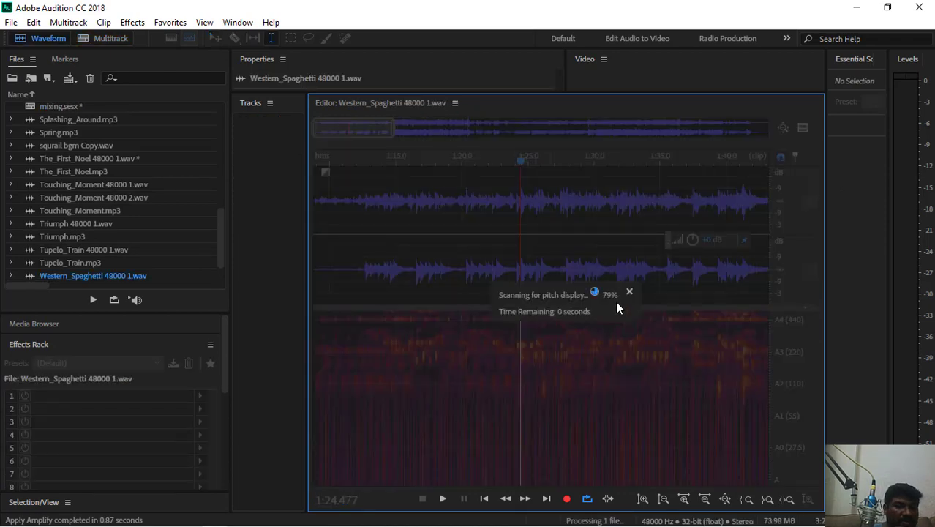
pyautogui.moveTo(691, 240); pyautogui.dragTo(681, 240)
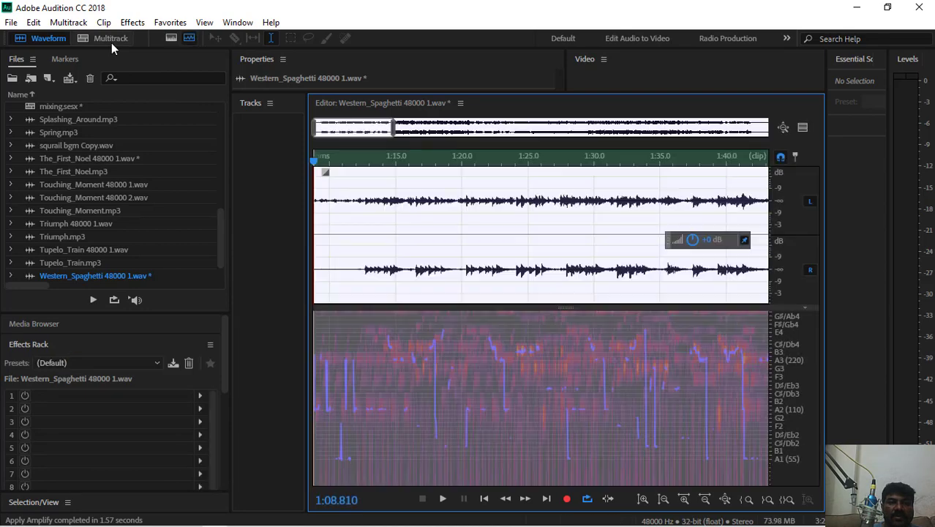
pyautogui.click(111, 43)
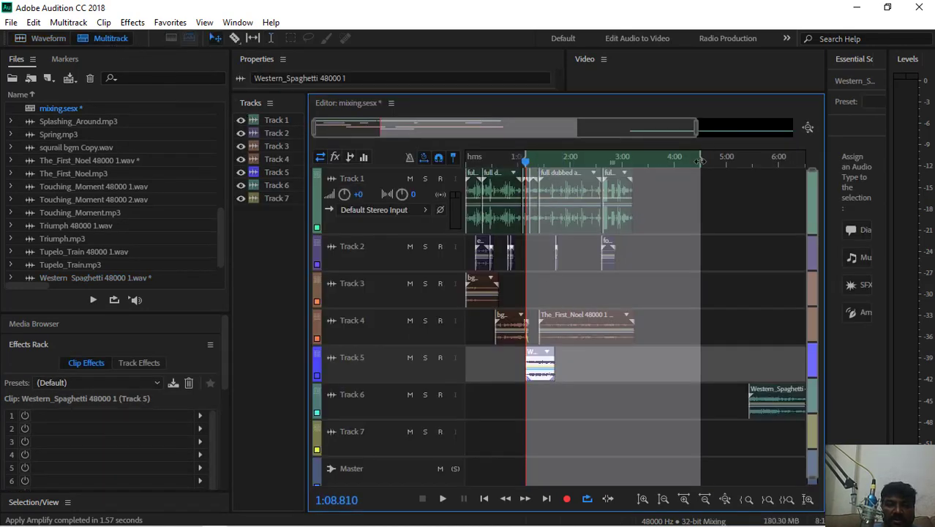
# Step: Clear the time selection and audition the mix from about 0:49 and around the start of the Western_Spaghetti clip
pyautogui.moveTo(701, 161); pyautogui.dragTo(466, 178)
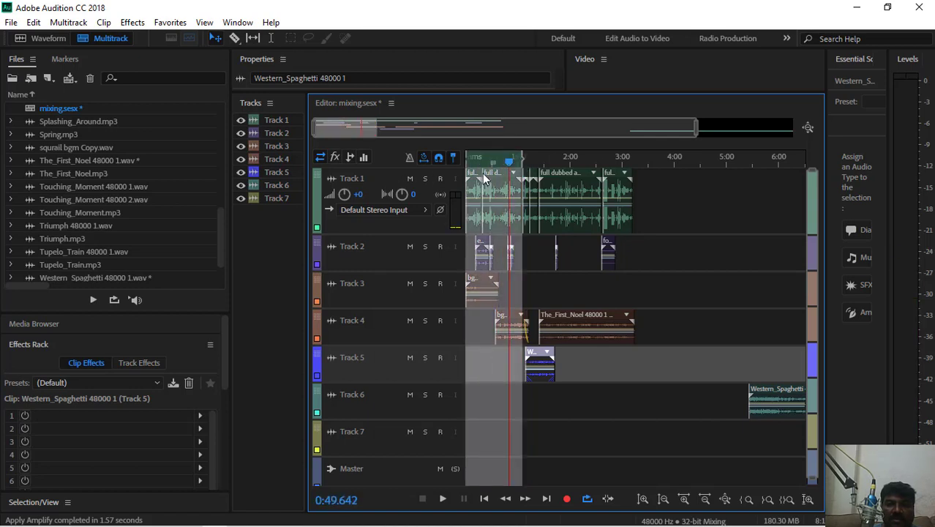
pyautogui.moveTo(521, 158); pyautogui.dragTo(420, 176)
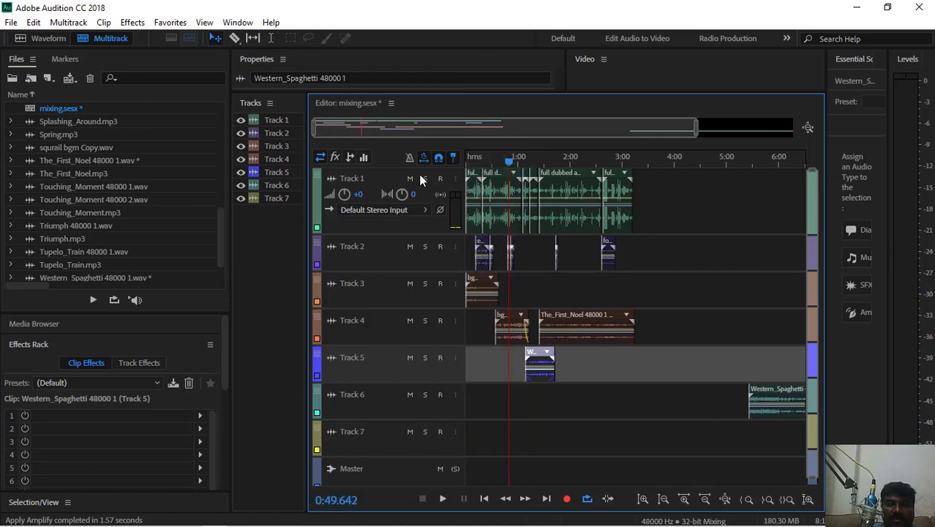
pyautogui.press('space')
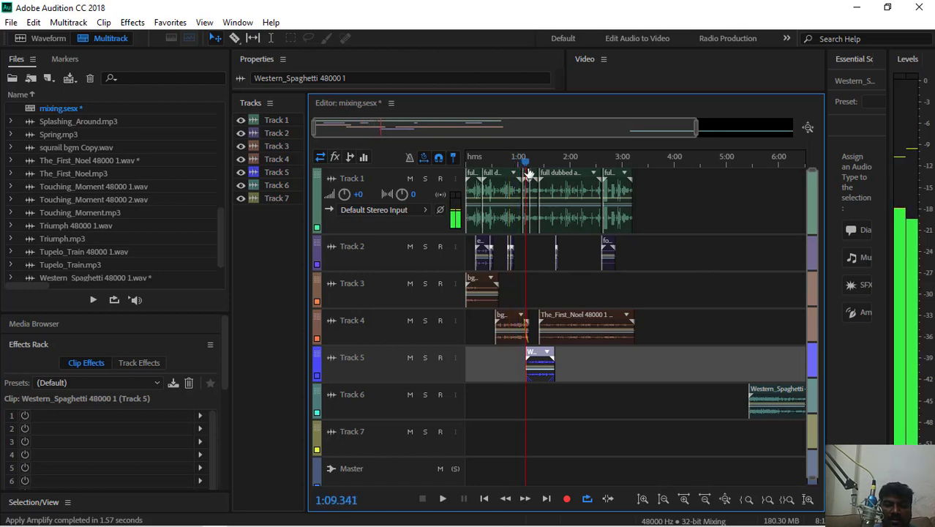
pyautogui.press('space')
# Step: Move the Western_Spaghetti clip on Track 5 to start at about 1:05 and fade it in and out at its ends
pyautogui.click(545, 352)
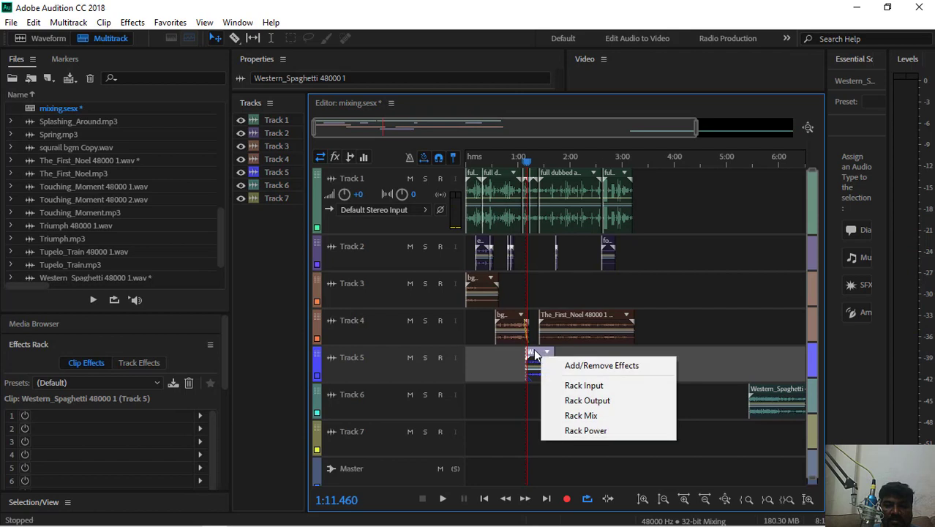
pyautogui.click(535, 351)
pyautogui.moveTo(539, 355); pyautogui.dragTo(538, 356)
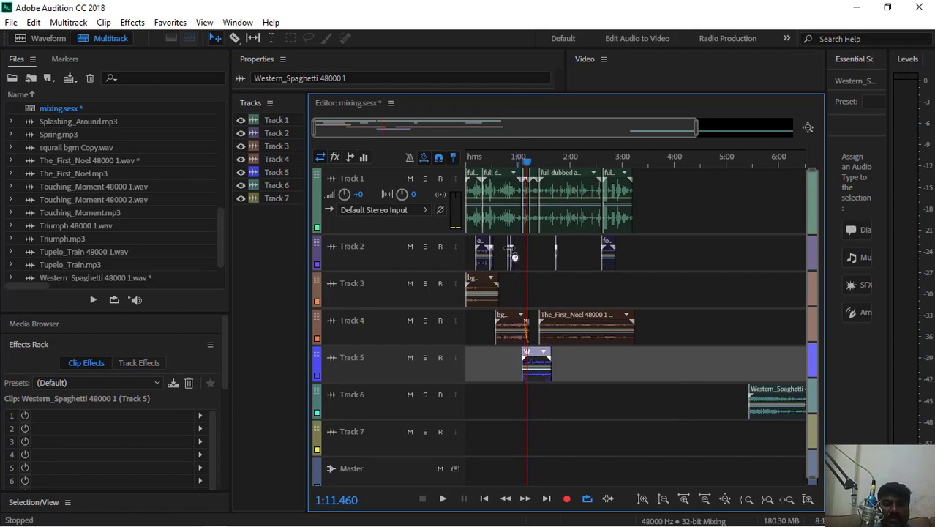
pyautogui.moveTo(315, 131); pyautogui.dragTo(408, 150)
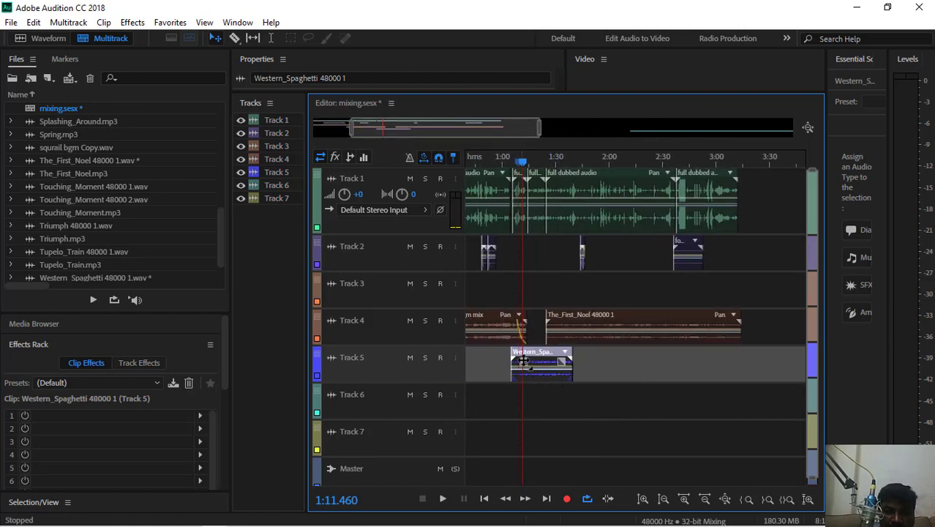
pyautogui.moveTo(524, 362); pyautogui.dragTo(538, 375)
# Step: Play from about 1:11 and trim the end of the Western_Spaghetti clip on Track 5 to about 1:29
pyautogui.press('space')
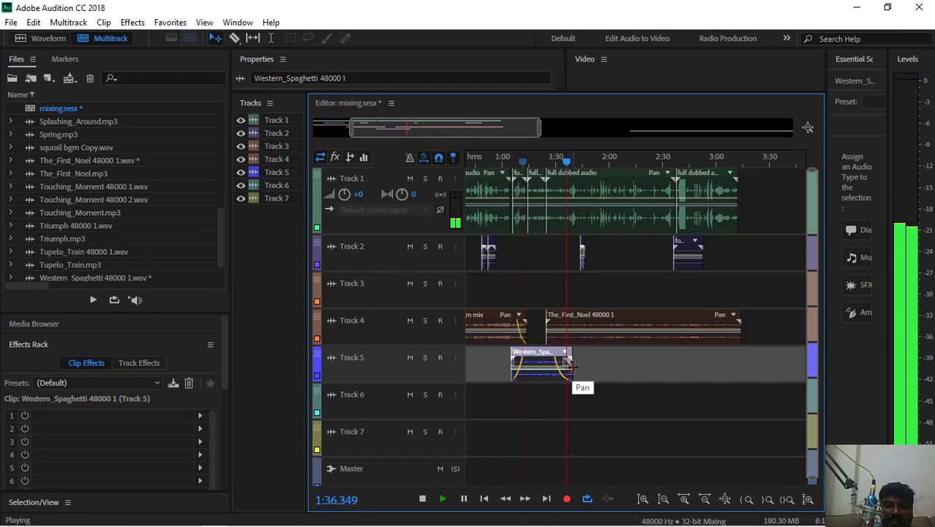
pyautogui.moveTo(569, 366); pyautogui.dragTo(558, 372)
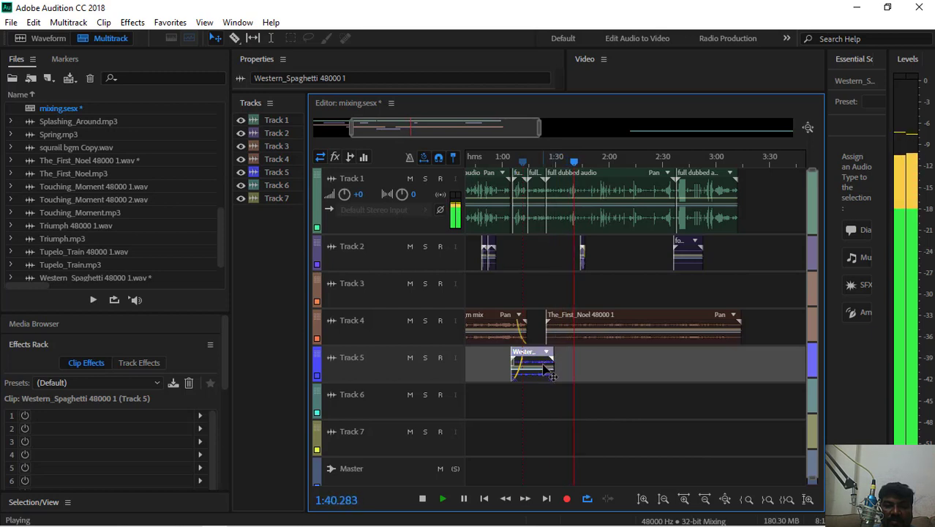
pyautogui.press('space')
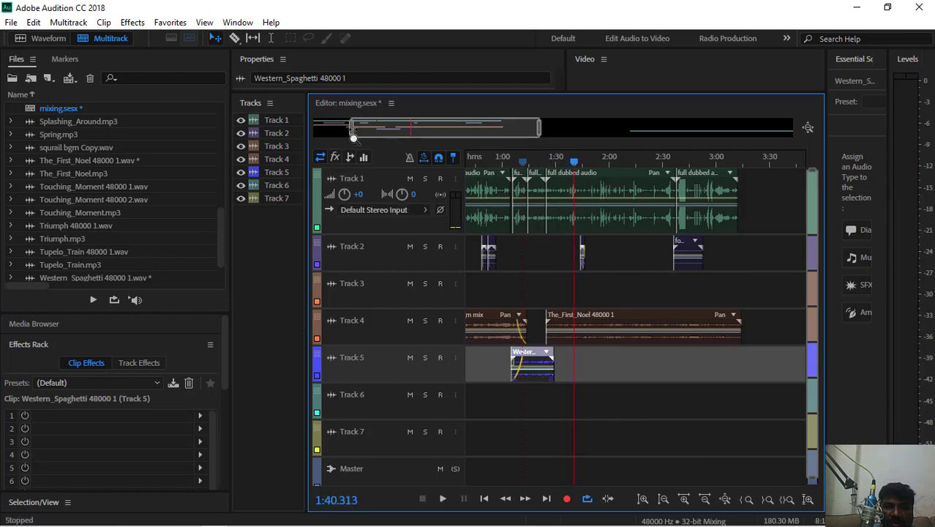
pyautogui.moveTo(375, 131); pyautogui.dragTo(327, 156)
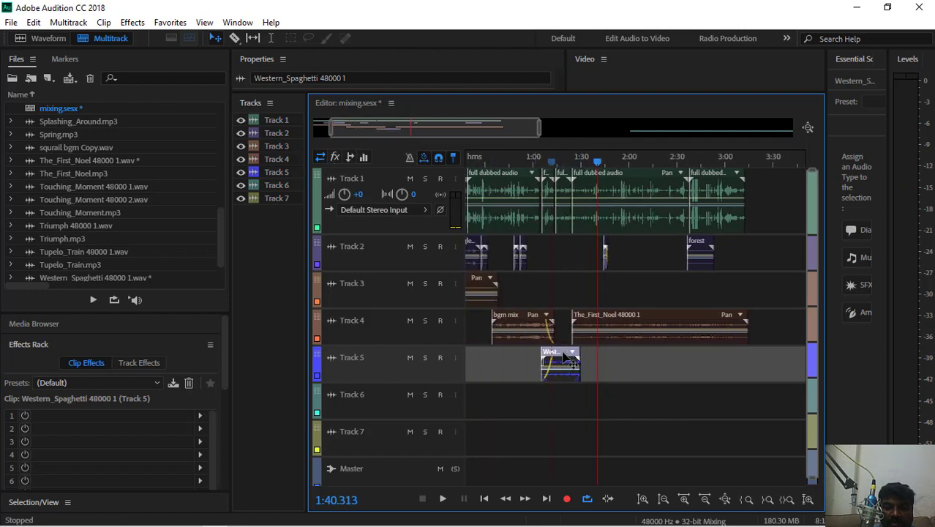
pyautogui.moveTo(329, 130); pyautogui.dragTo(389, 130)
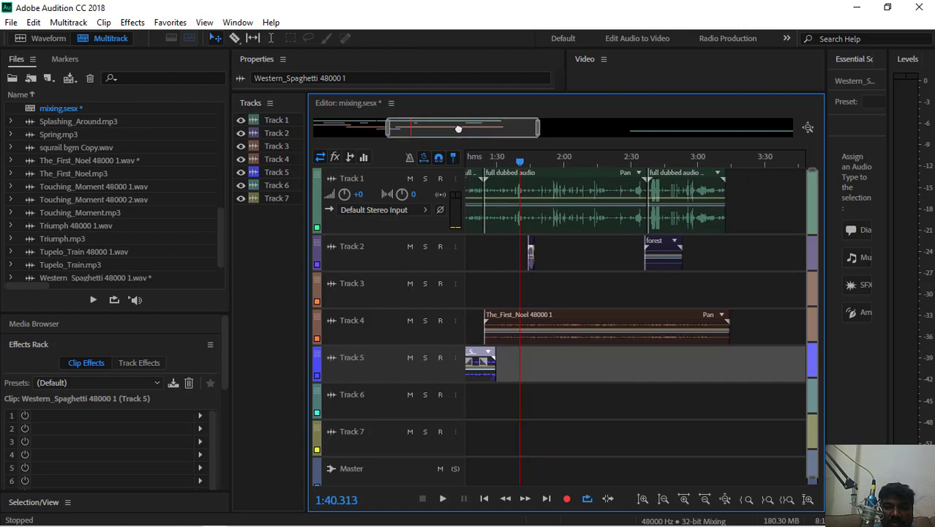
# Step: Audition the transition from the Western_Spaghetti clip into The_First_Noel clip, playing from about 1:24 and again from about 1:20
pyautogui.moveTo(476, 128); pyautogui.dragTo(444, 129)
pyautogui.moveTo(543, 364); pyautogui.dragTo(548, 377)
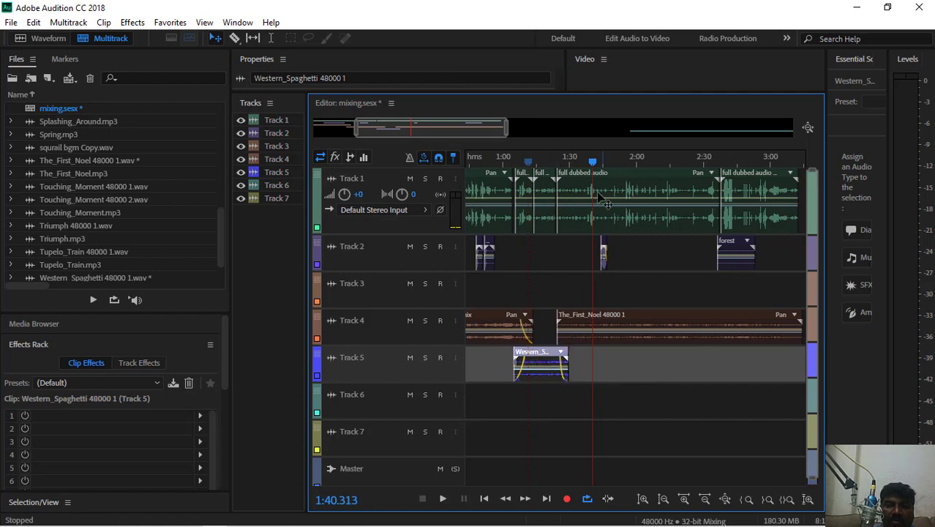
pyautogui.moveTo(595, 167); pyautogui.dragTo(558, 167)
pyautogui.press('space')
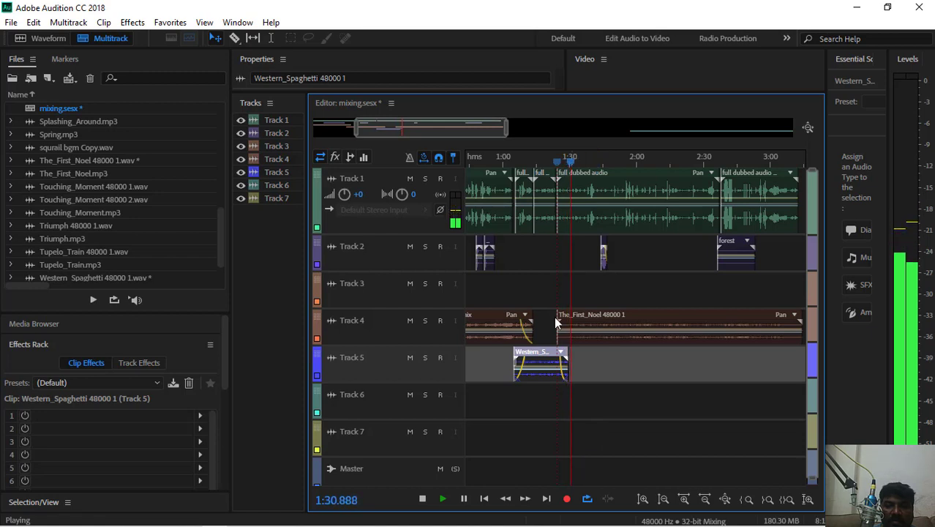
pyautogui.press('space')
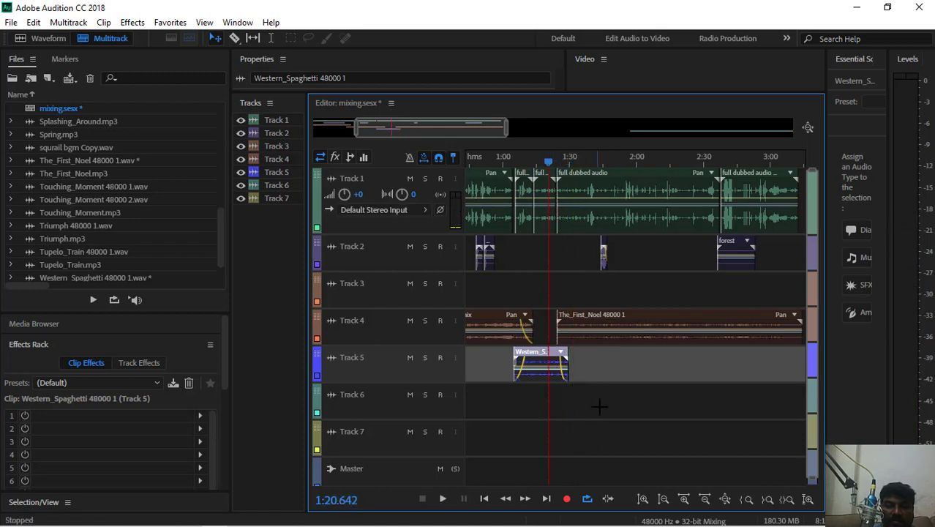
pyautogui.press('space')
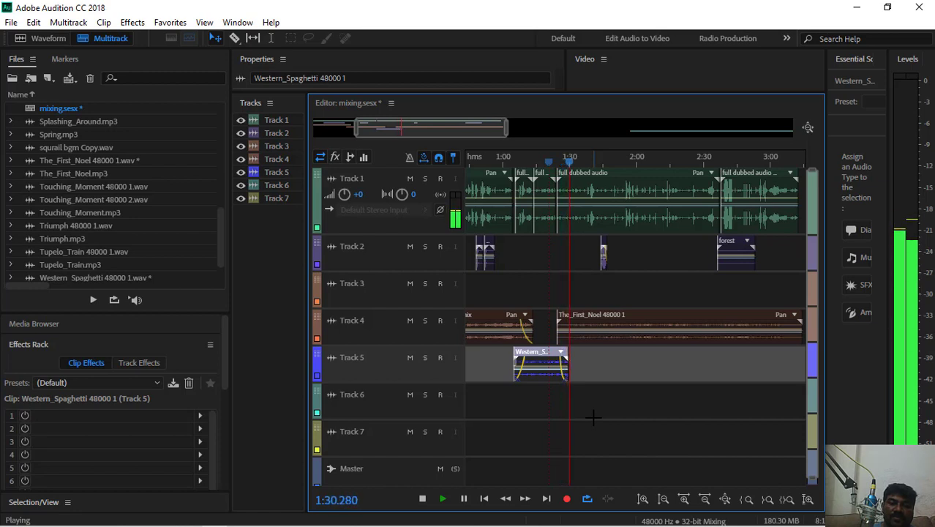
pyautogui.press('space')
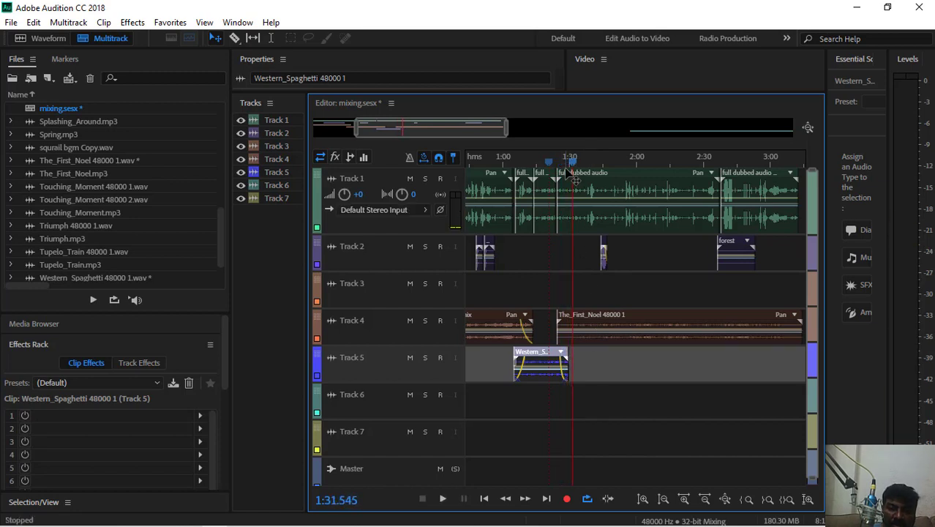
# Step: Split The_First_Noel clip on Track 4 at 1:27.545 and ripple delete the short piece before the cut
pyautogui.moveTo(576, 163); pyautogui.dragTo(564, 160)
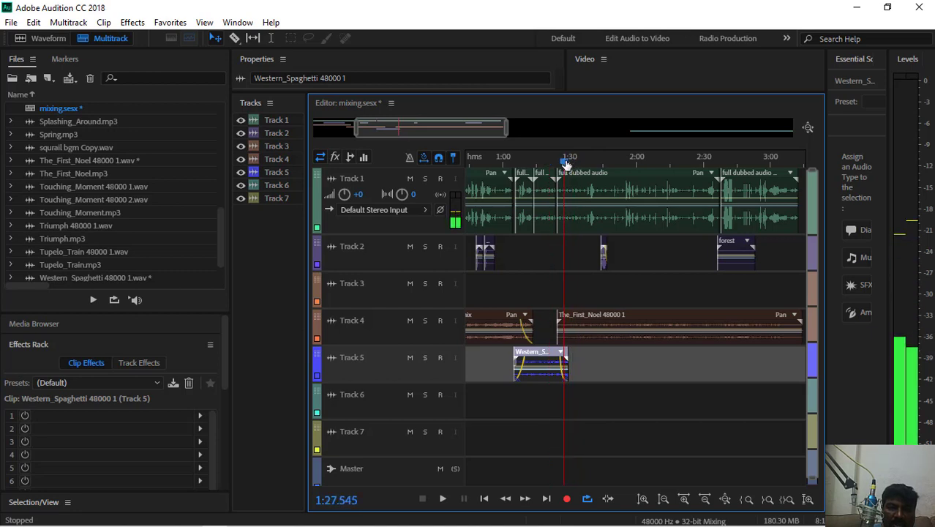
pyautogui.click(235, 38)
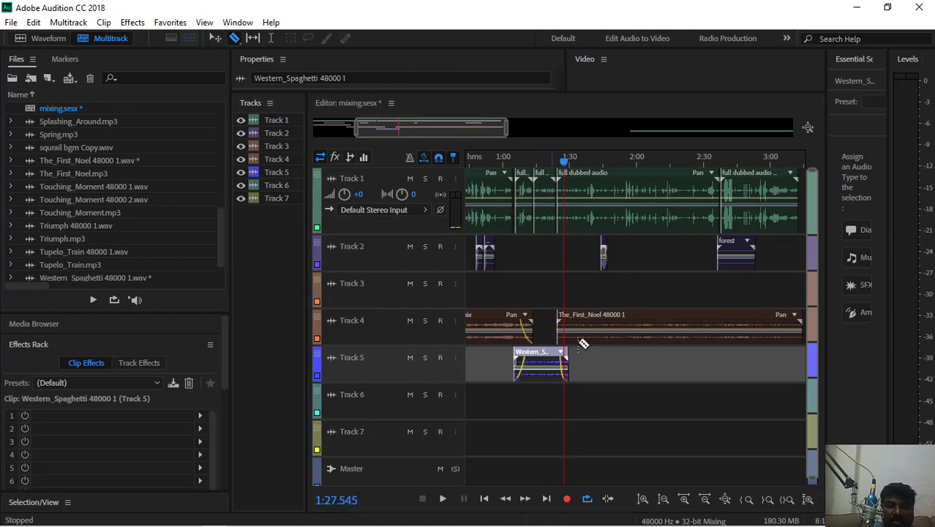
pyautogui.click(570, 329)
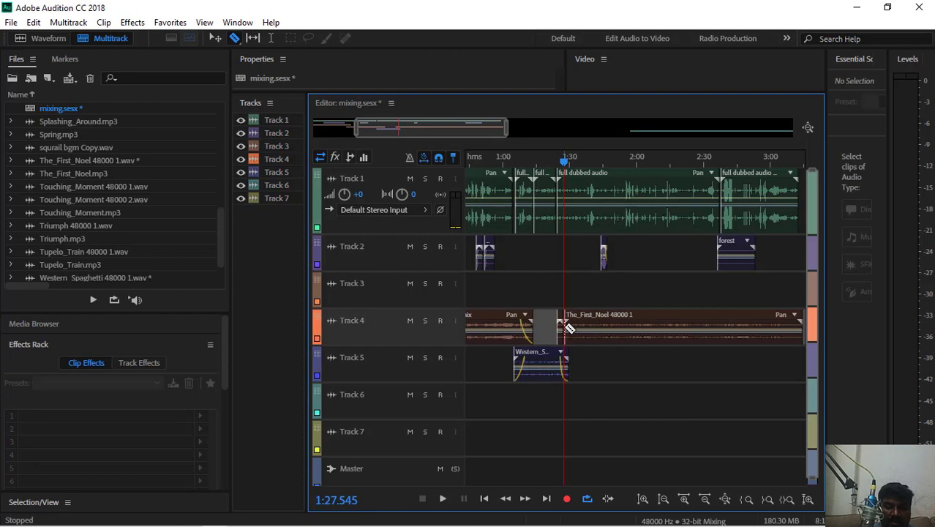
pyautogui.press('v')
pyautogui.click(564, 323)
pyautogui.rightClick(563, 324)
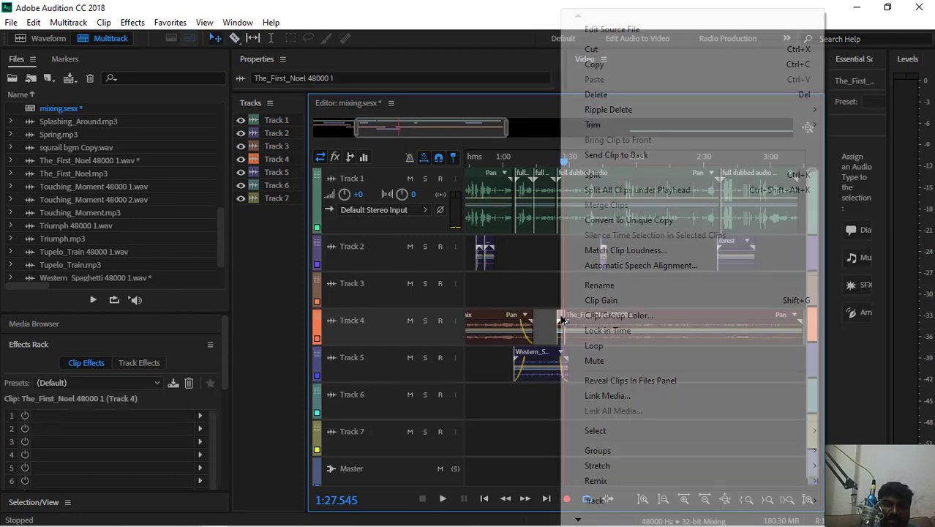
pyautogui.moveTo(601, 110)
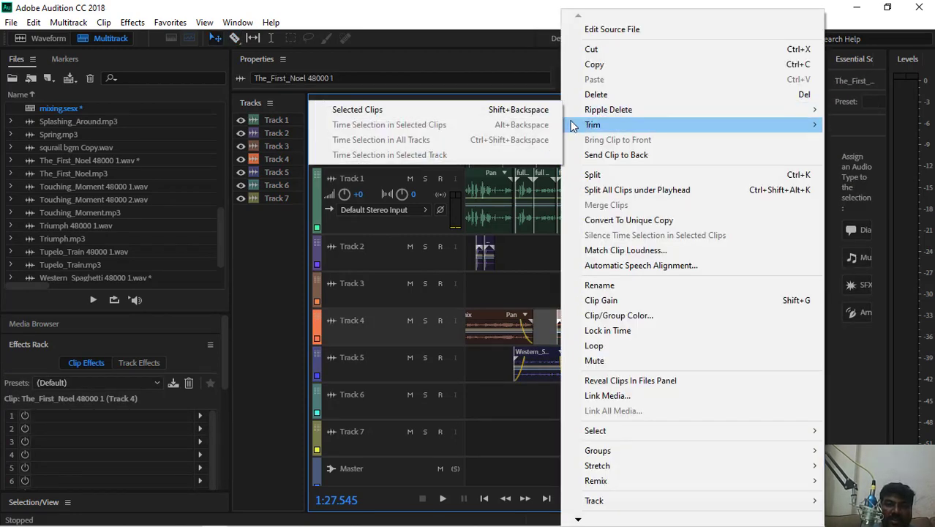
pyautogui.click(425, 114)
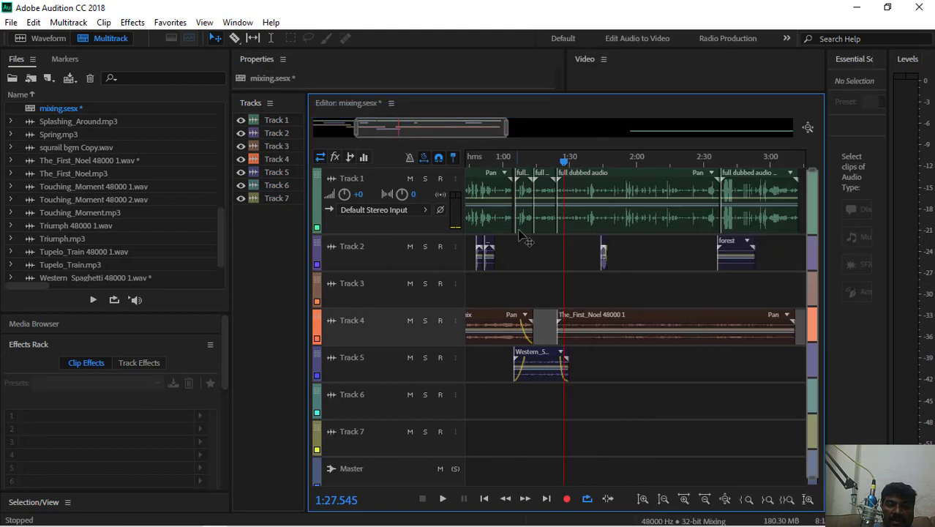
# Step: Play the mix from about 1:25 to check the shortened start of The_First_Noel clip
pyautogui.moveTo(565, 165); pyautogui.dragTo(559, 165)
pyautogui.press('space')
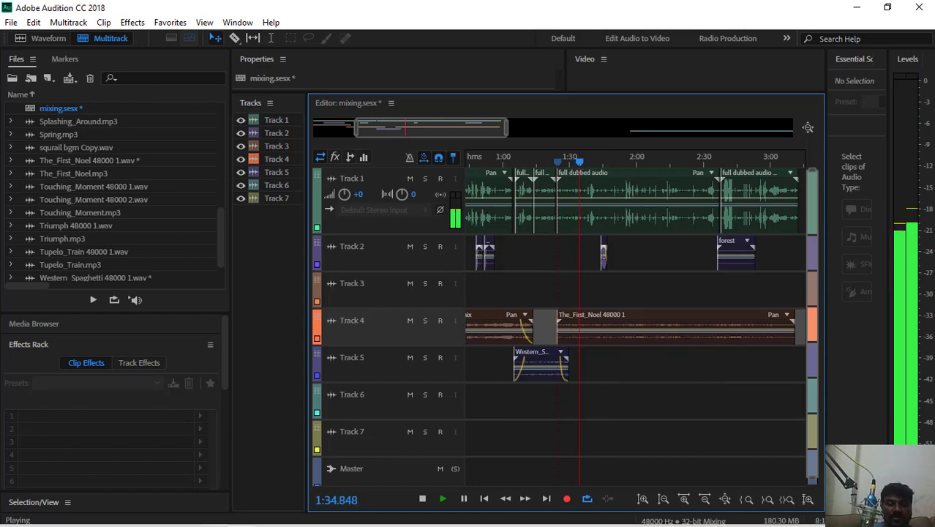
pyautogui.moveTo(269, 518)
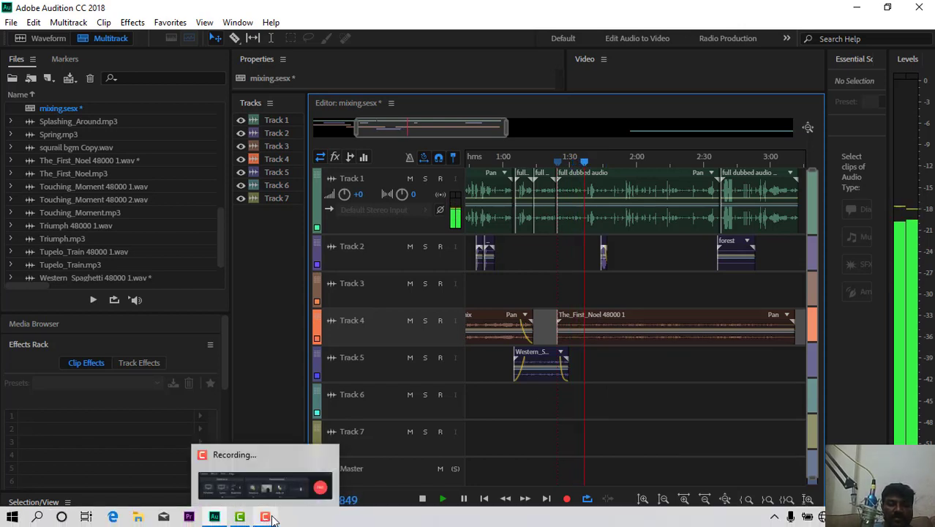
pyautogui.click(265, 472)
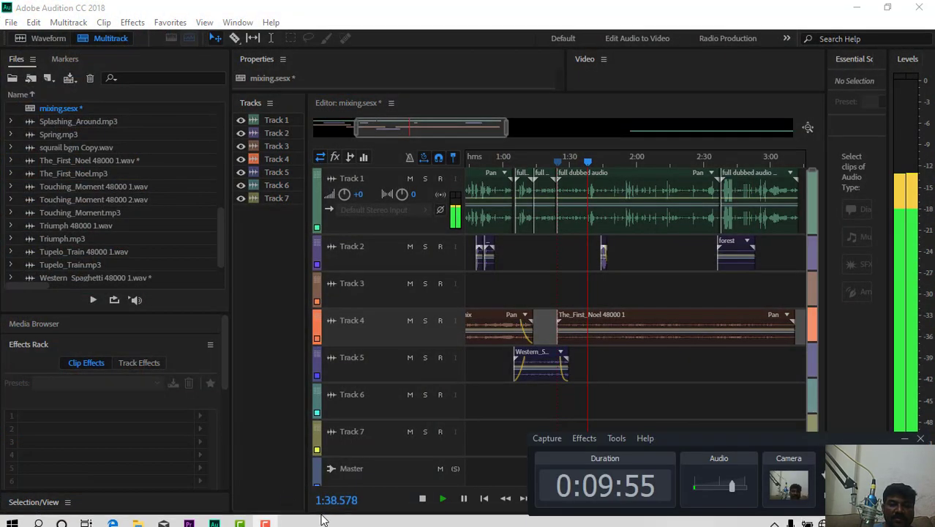
pyautogui.click(598, 388)
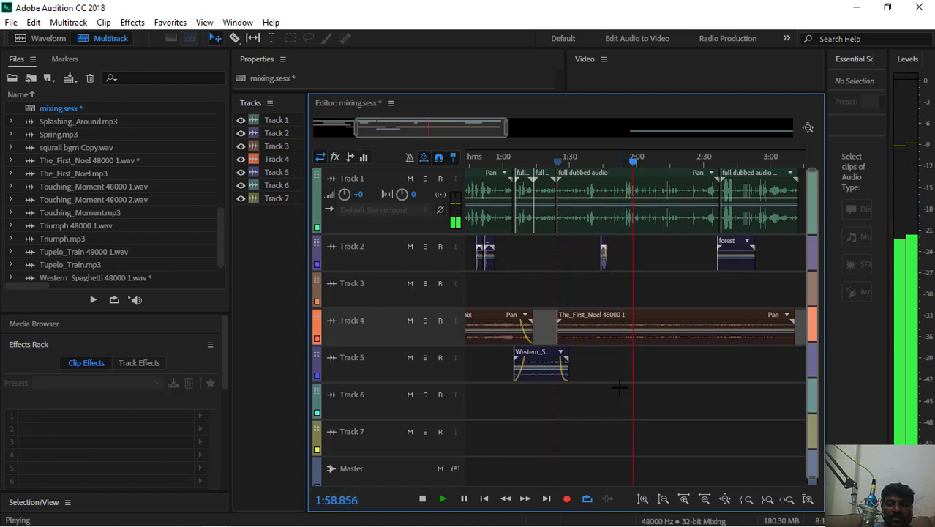
# Step: Stop playback at about 2:00 and replay the passage from about 1:56 to find where the music should end
pyautogui.press('space')
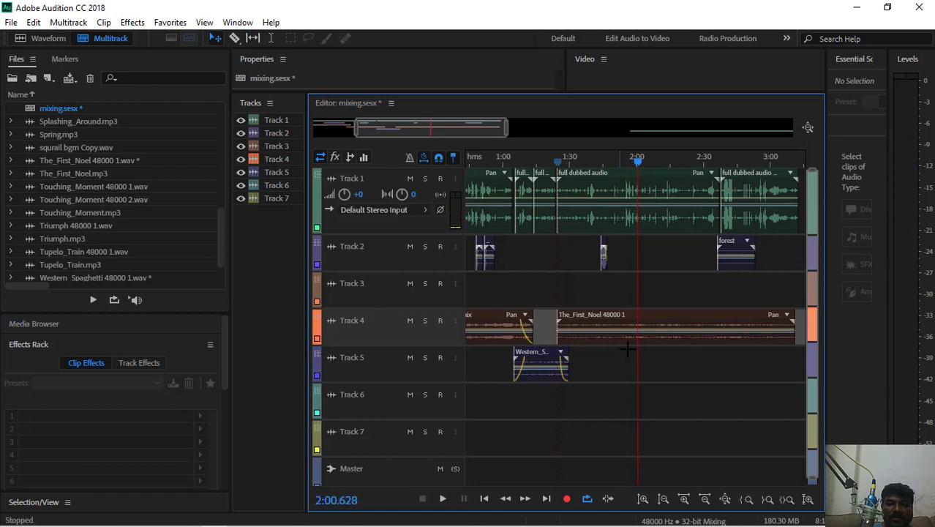
pyautogui.moveTo(638, 164); pyautogui.dragTo(628, 167)
pyautogui.press('space')
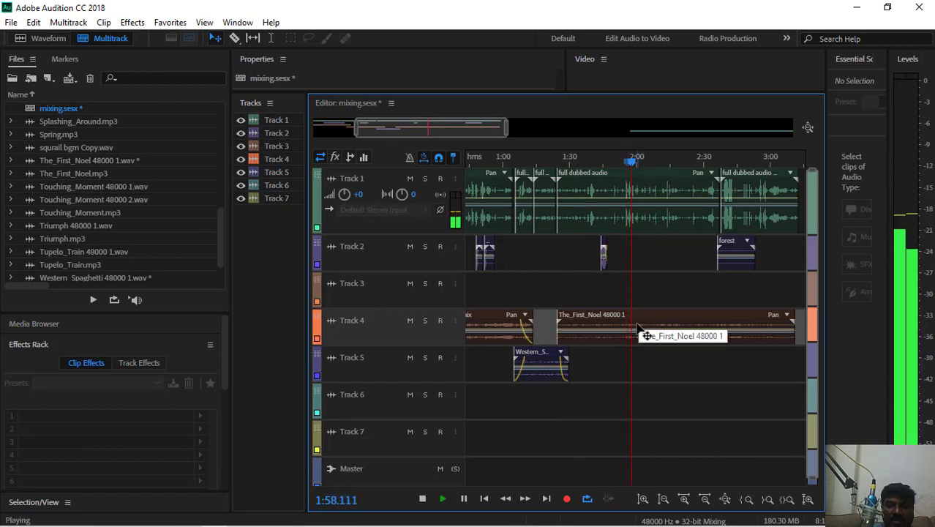
pyautogui.press('space')
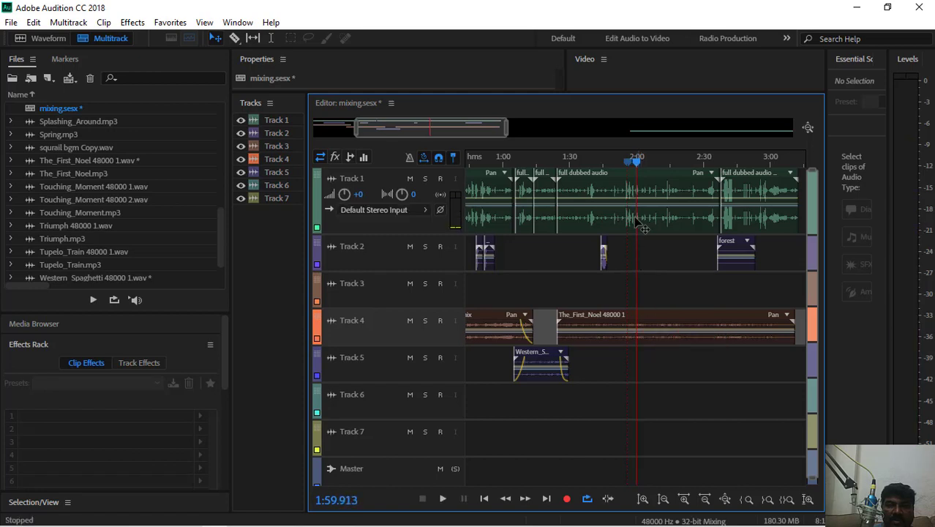
# Step: Split The_First_Noel clip on Track 4 at 1:58.579 and delete the part after the cut
pyautogui.moveTo(635, 161); pyautogui.dragTo(633, 162)
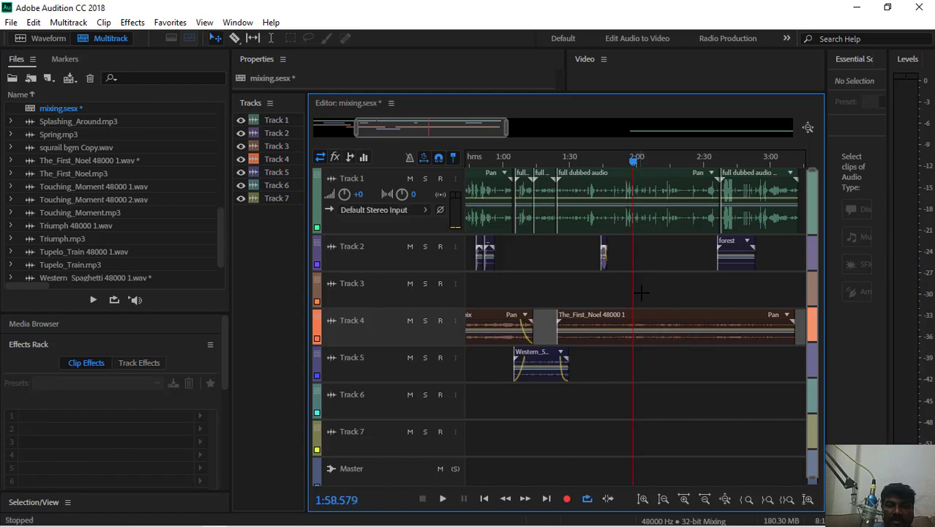
pyautogui.click(234, 38)
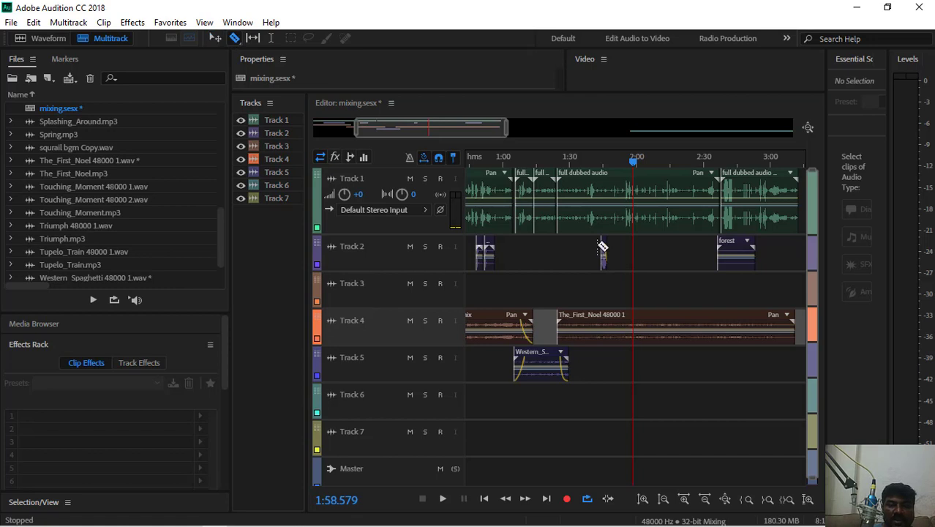
pyautogui.click(636, 322)
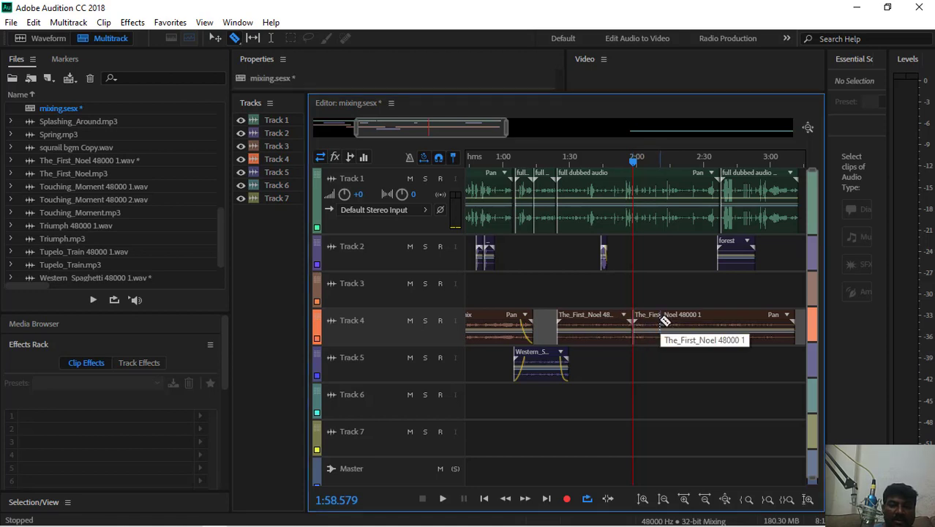
pyautogui.click(665, 331)
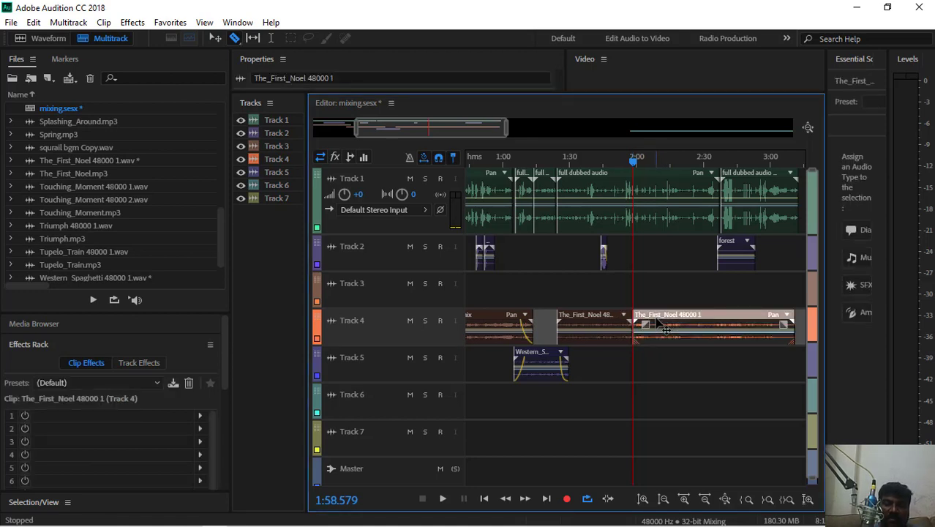
pyautogui.press('Delete')
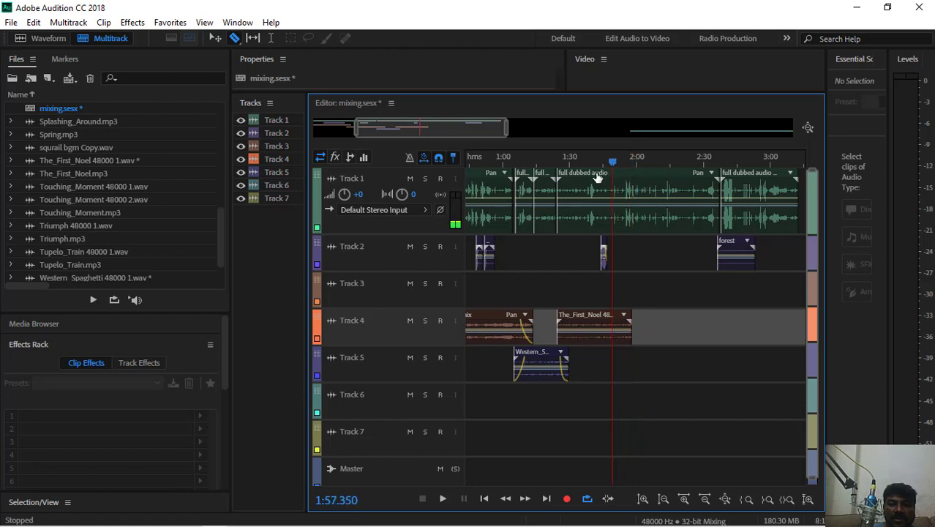
# Step: Audition the trimmed The_First_Noel clip under the dialogue, playing from about 1:26
pyautogui.click(555, 186)
pyautogui.click(562, 186)
pyautogui.press('space')
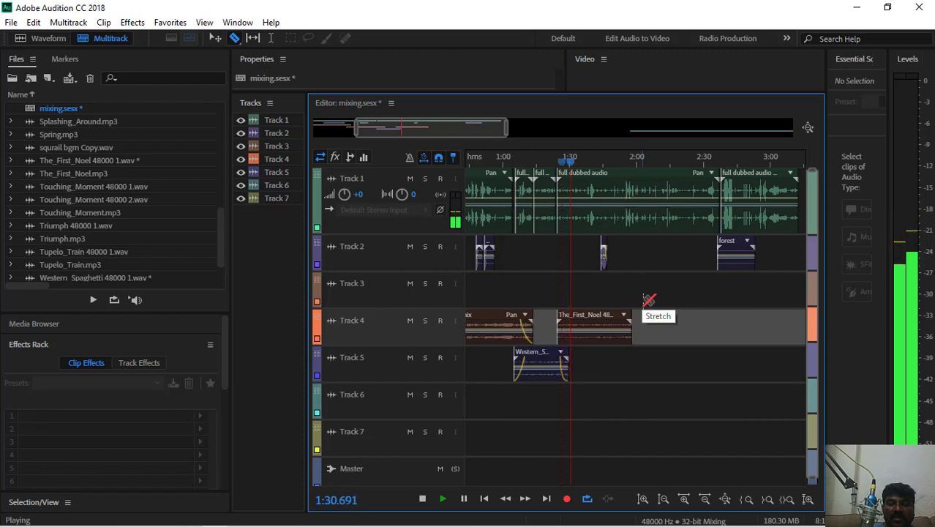
pyautogui.press('space')
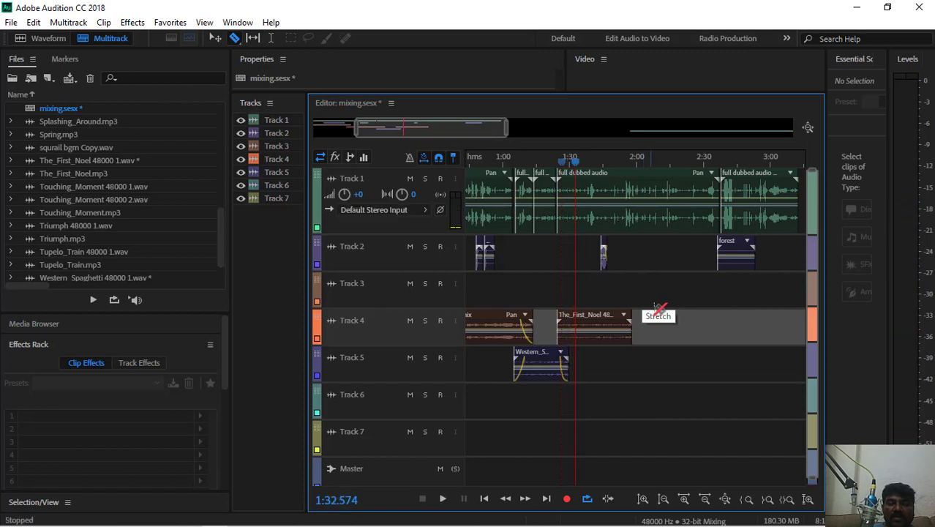